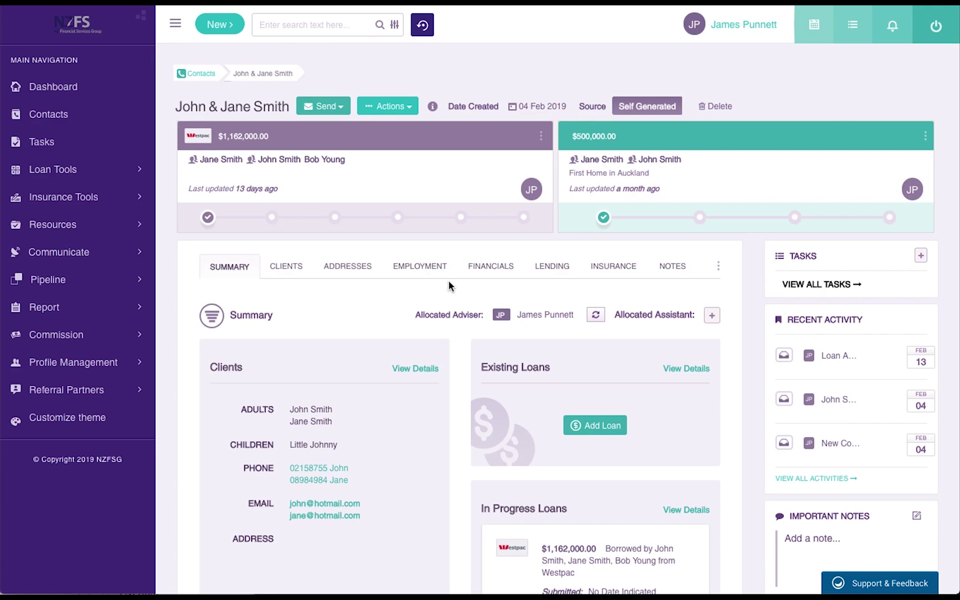
Show the contact's Lending tab and check the actions menu on the $1,162,000.00 Westpac loan.
{"action": "left_click", "coordinate": [547, 269]}
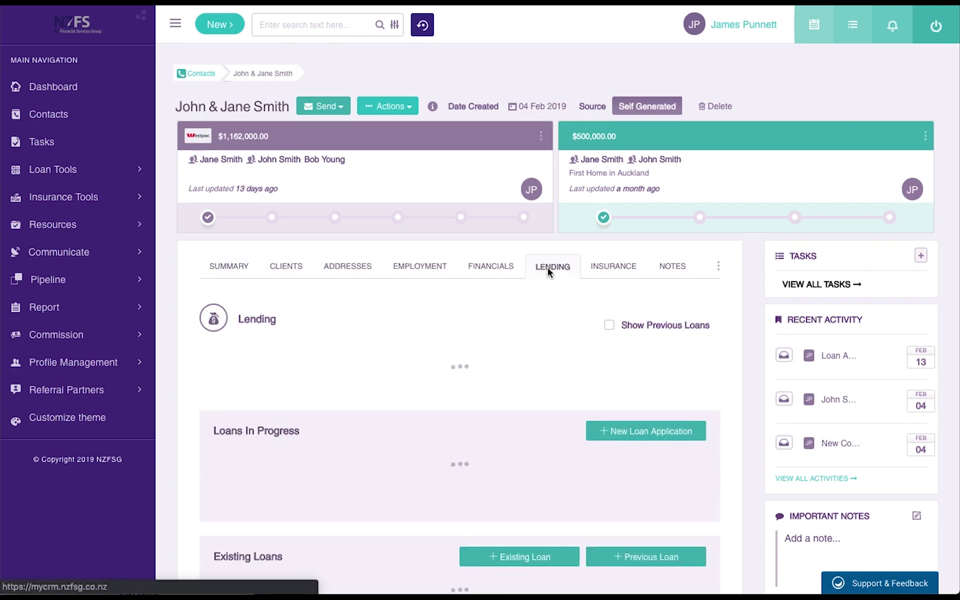
{"action": "scroll", "coordinate": [566, 378], "scroll_direction": "down", "scroll_amount": 4}
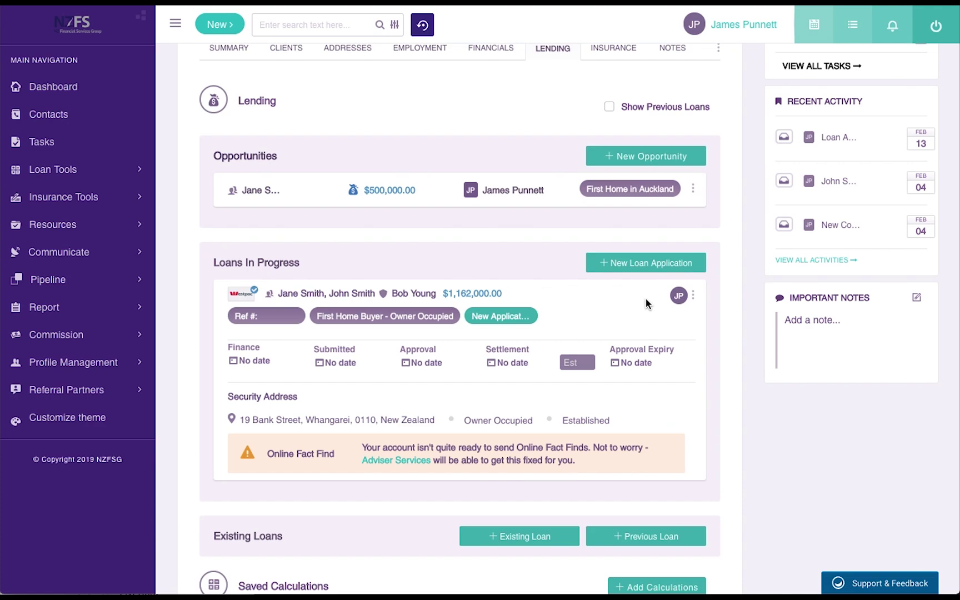
{"action": "left_click", "coordinate": [693, 295]}
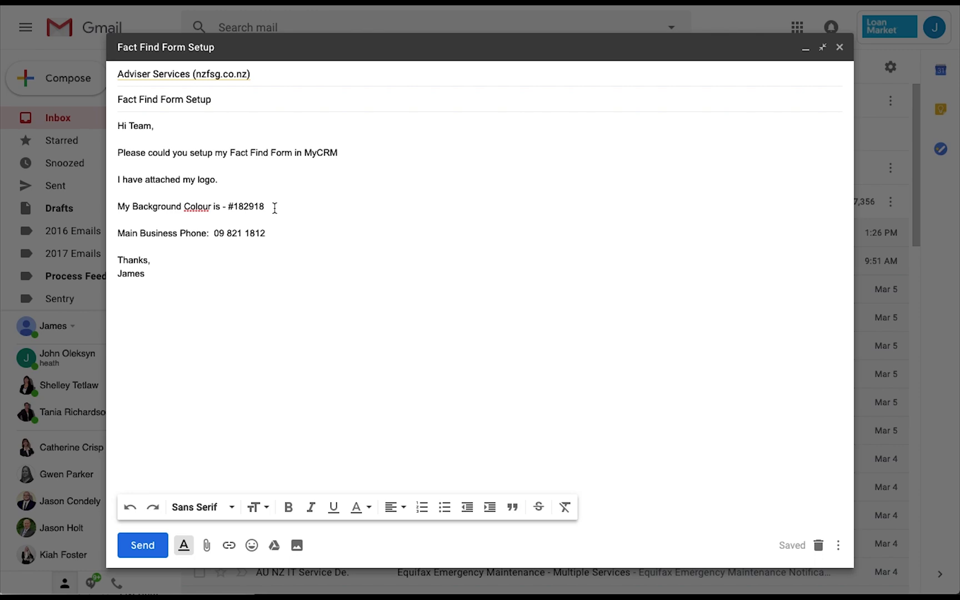
{"action": "left_click_drag", "start_coordinate": [271, 208], "coordinate": [117, 207]}
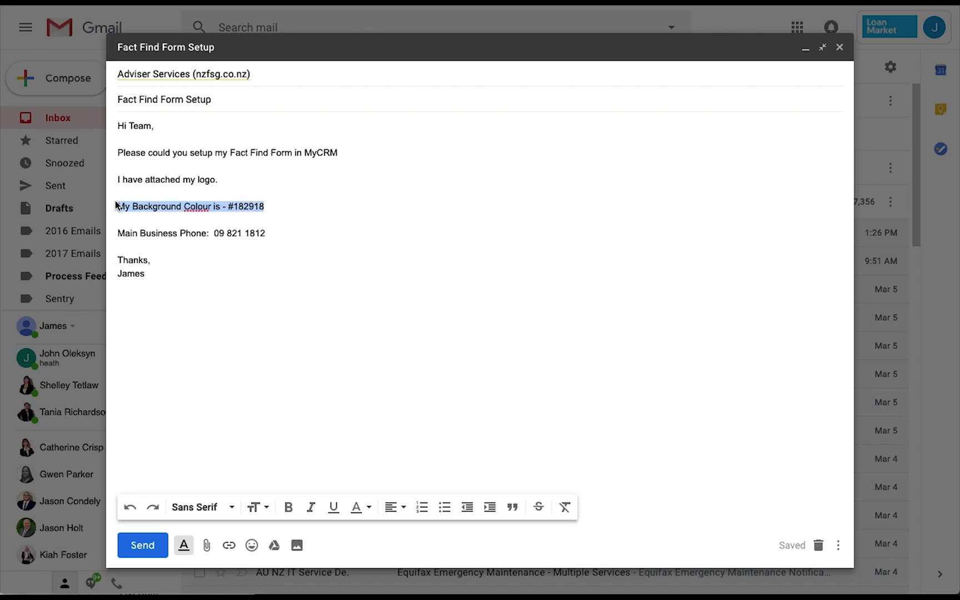
{"action": "left_click", "coordinate": [151, 205]}
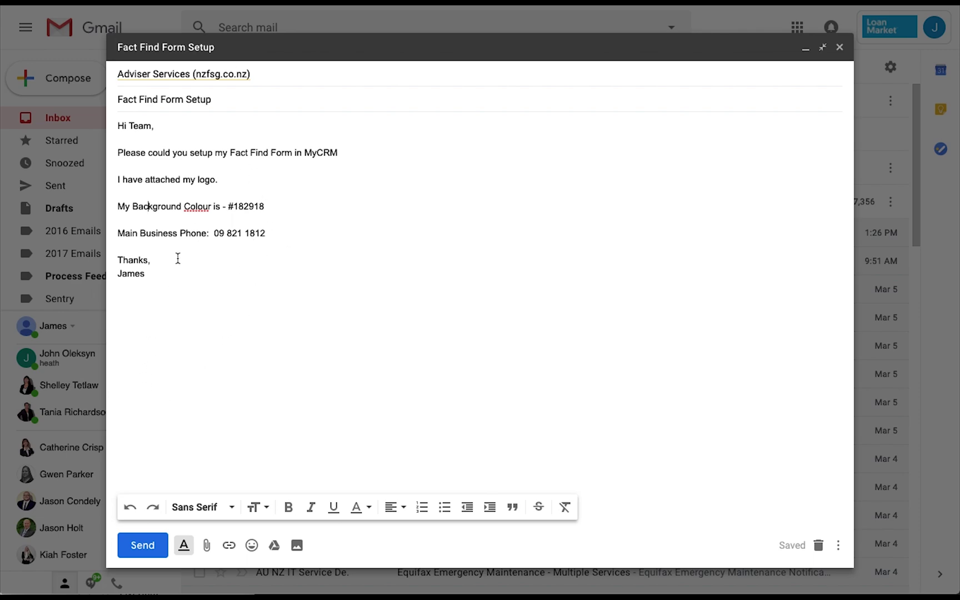
{"action": "left_click", "coordinate": [170, 74]}
{"action": "double_click", "coordinate": [215, 96]}
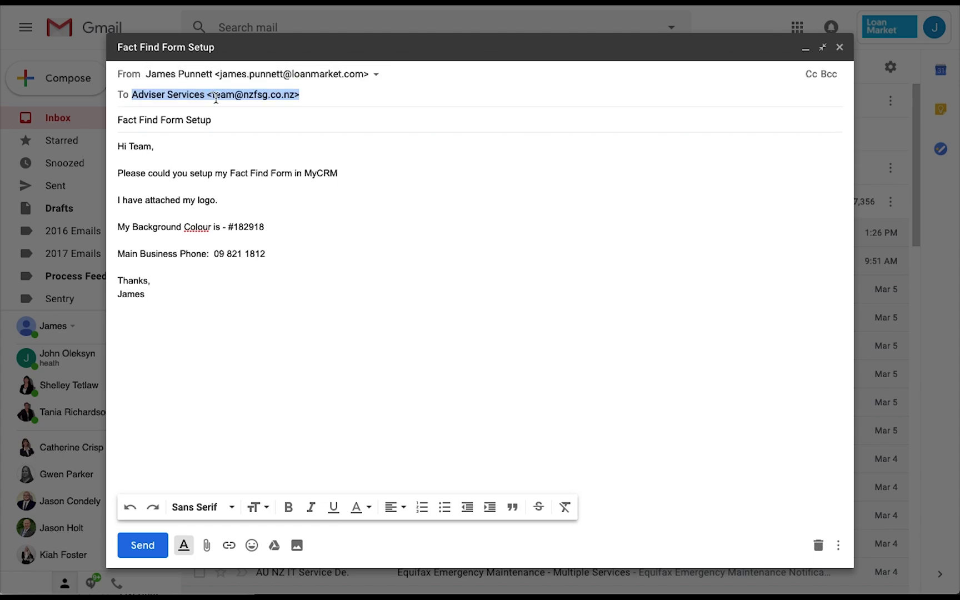
{"action": "left_click", "coordinate": [310, 99]}
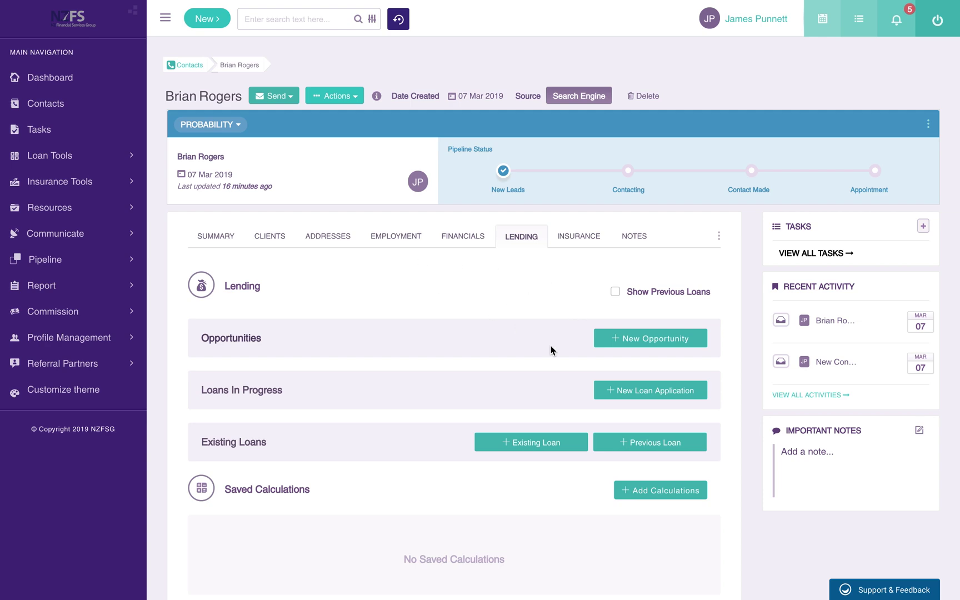
Create a new loan application for the client from the Lending tab.
{"action": "left_click", "coordinate": [665, 388]}
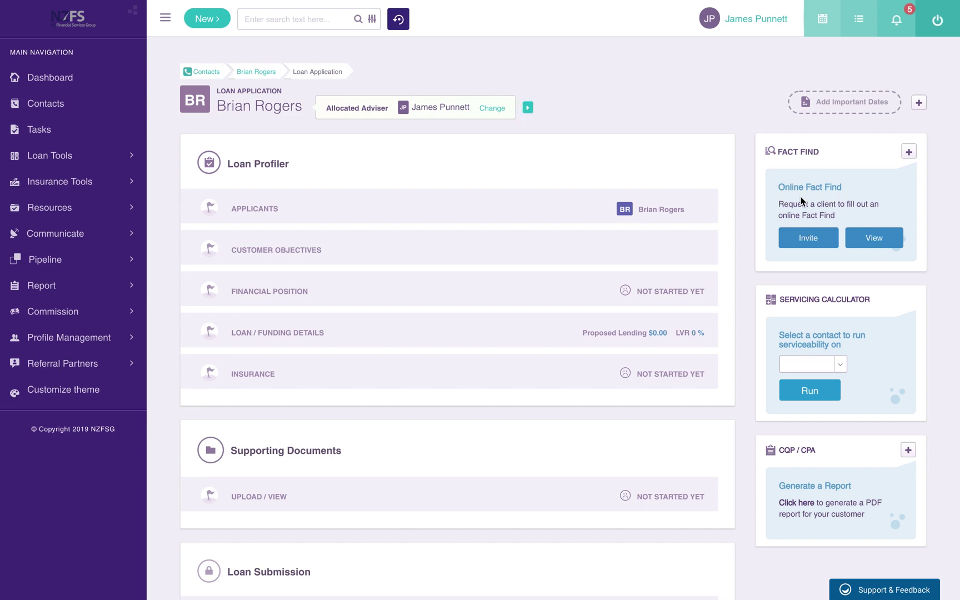
Invite the client to a full online fact find with the message 'Message from me'.
{"action": "left_click", "coordinate": [809, 242]}
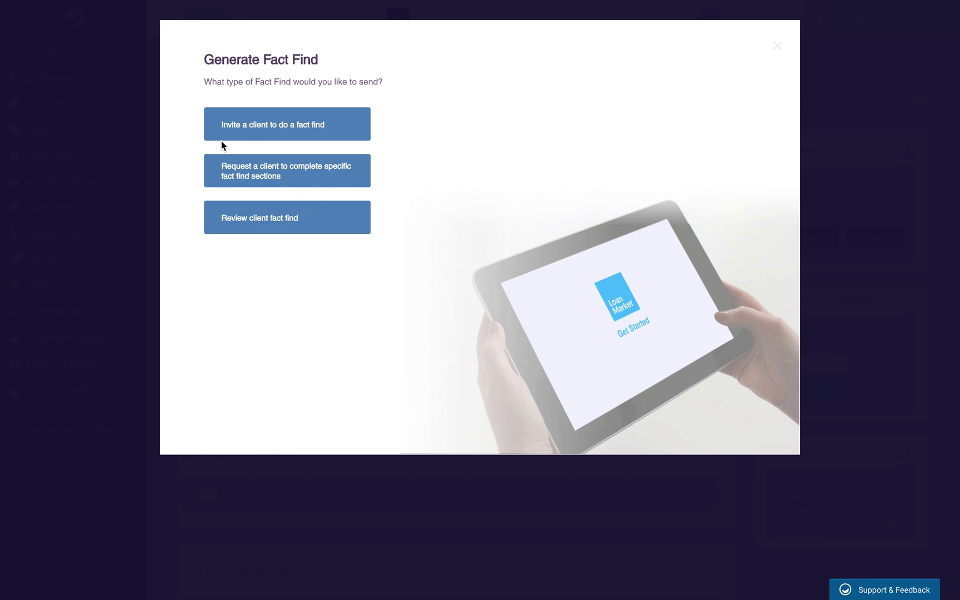
{"action": "left_click", "coordinate": [267, 130]}
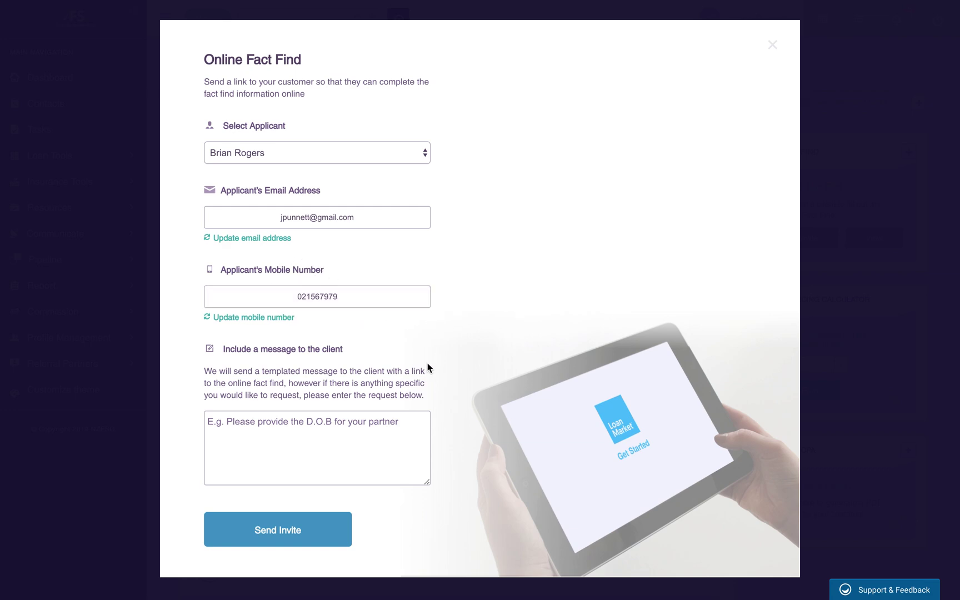
{"action": "left_click", "coordinate": [293, 428]}
{"action": "type", "text": "M"}
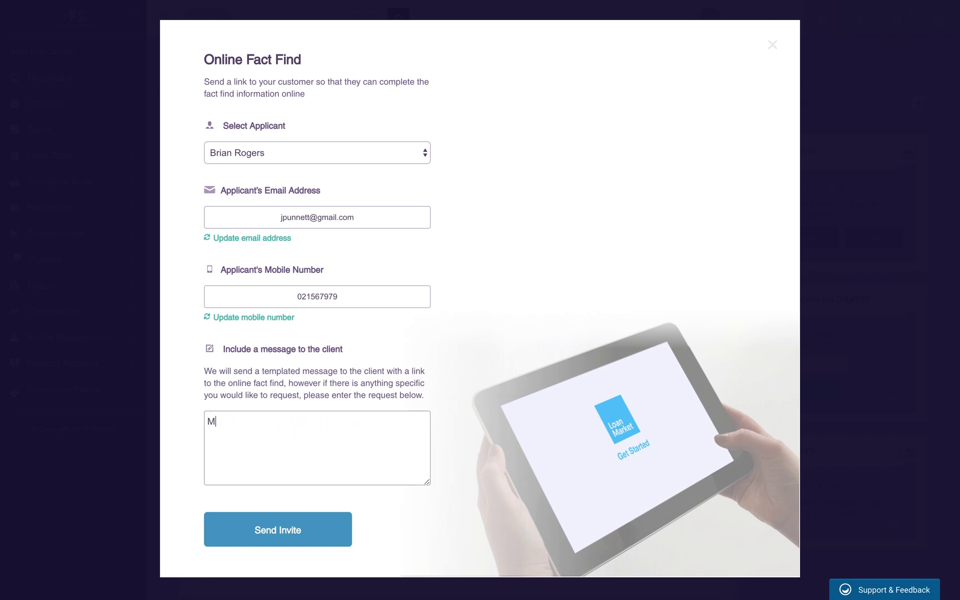
{"action": "type", "text": "essagee from me"}
{"action": "key", "text": "BackSpace"}
{"action": "left_click", "coordinate": [308, 441]}
{"action": "left_click", "coordinate": [283, 532]}
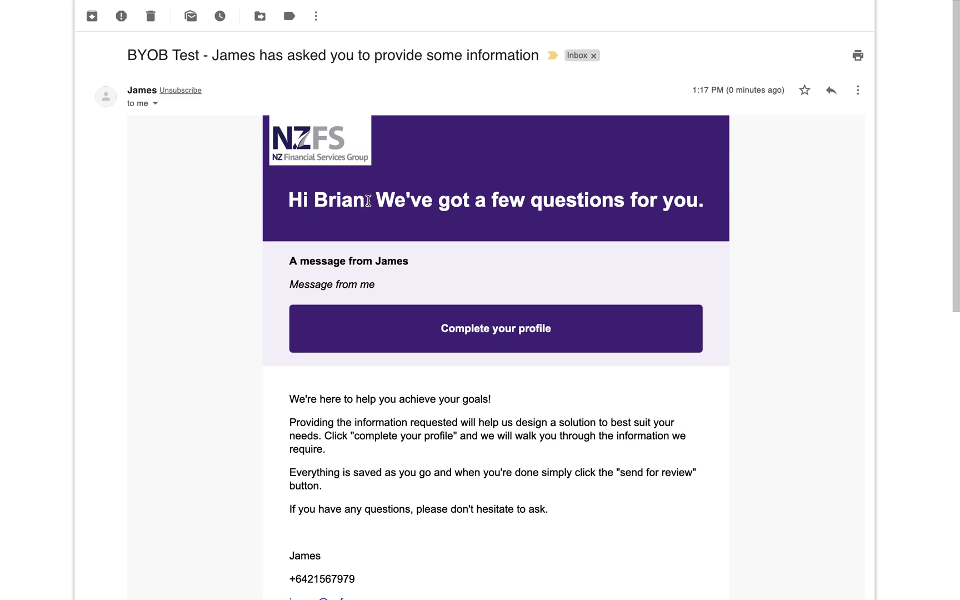
Follow the invitation email's 'Complete your profile' link to the online profile page.
{"action": "left_click_drag", "start_coordinate": [292, 285], "coordinate": [379, 285]}
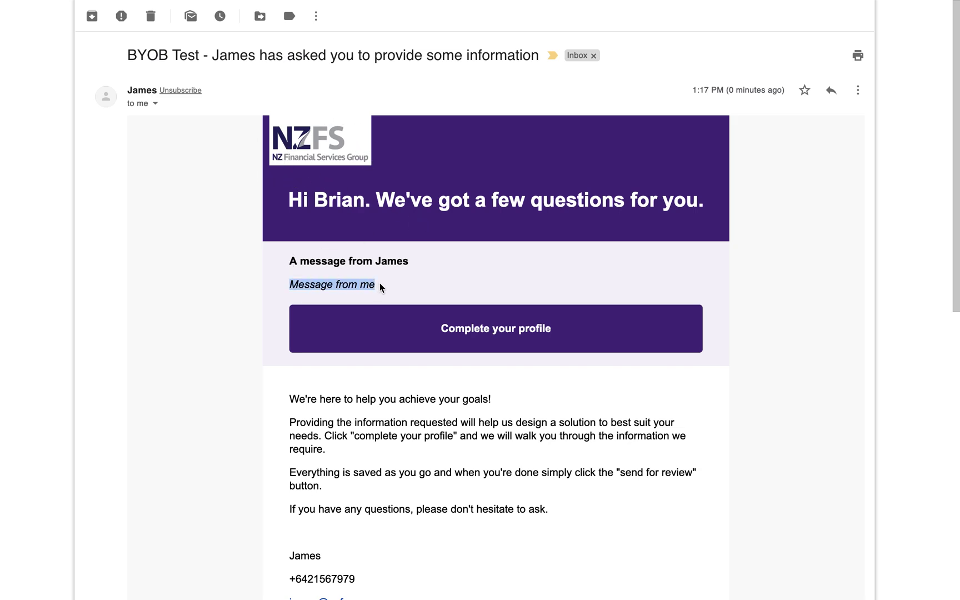
{"action": "left_click", "coordinate": [376, 285]}
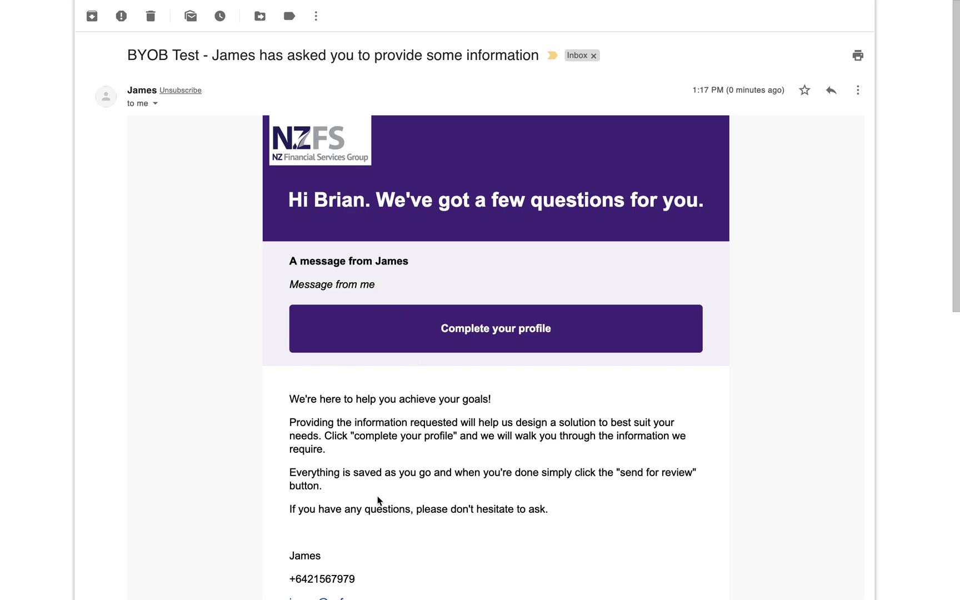
{"action": "scroll", "coordinate": [356, 411], "scroll_direction": "down", "scroll_amount": 3}
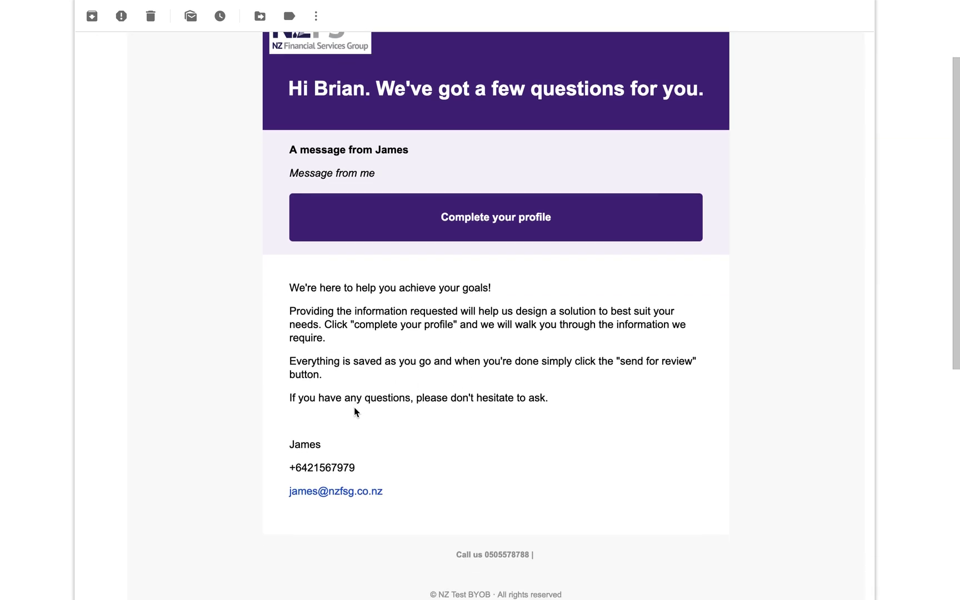
{"action": "right_click", "coordinate": [354, 410]}
{"action": "left_click", "coordinate": [254, 433]}
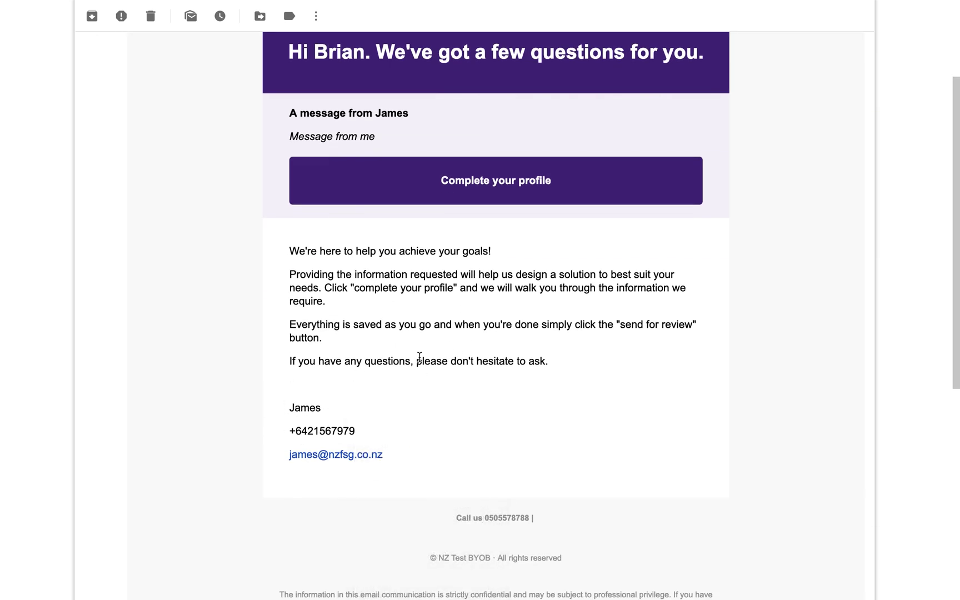
{"action": "scroll", "coordinate": [420, 356], "scroll_direction": "up", "scroll_amount": 3}
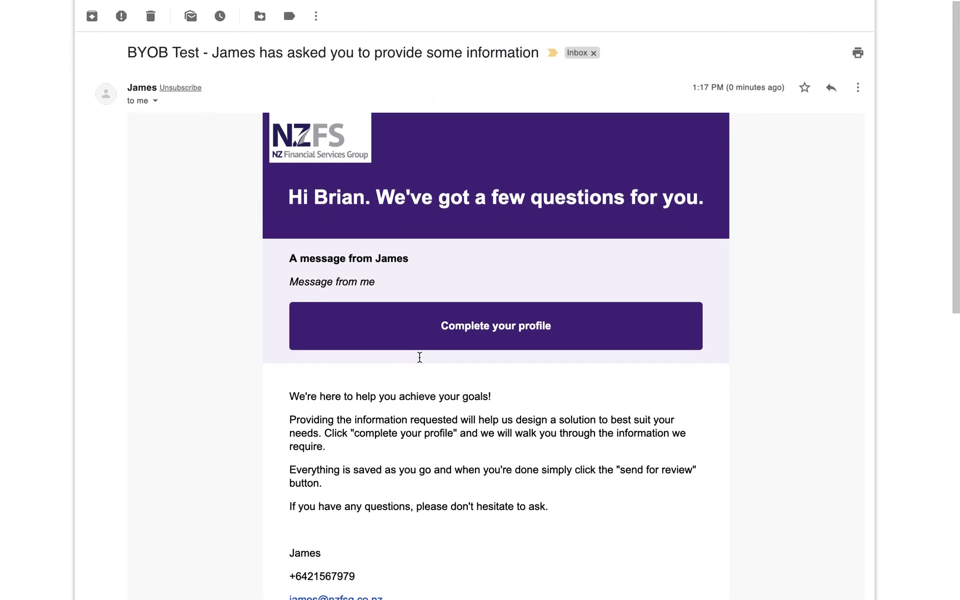
{"action": "left_click", "coordinate": [477, 330]}
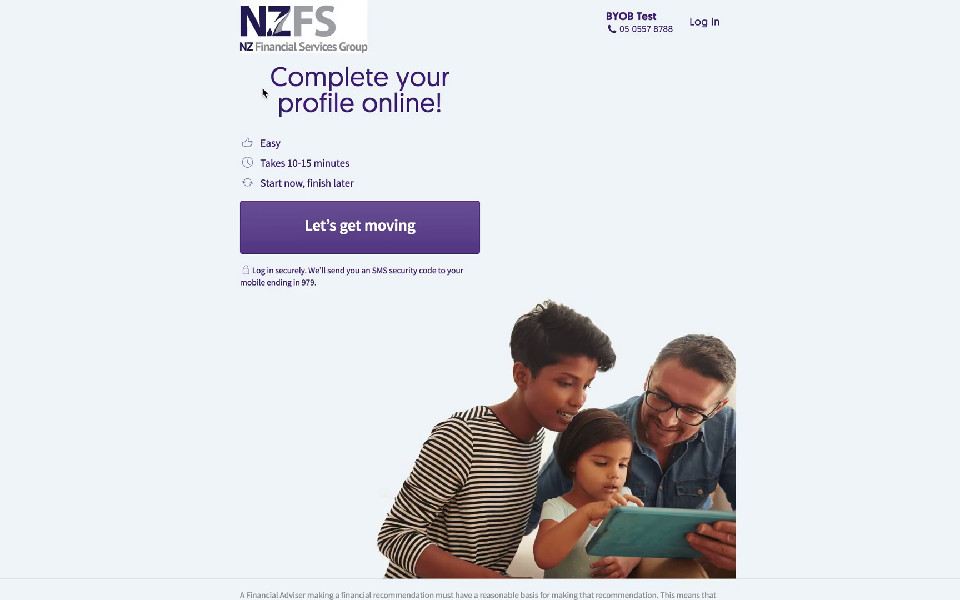
Log in with the SMS security code and move past the introduction screens.
{"action": "left_click", "coordinate": [370, 230]}
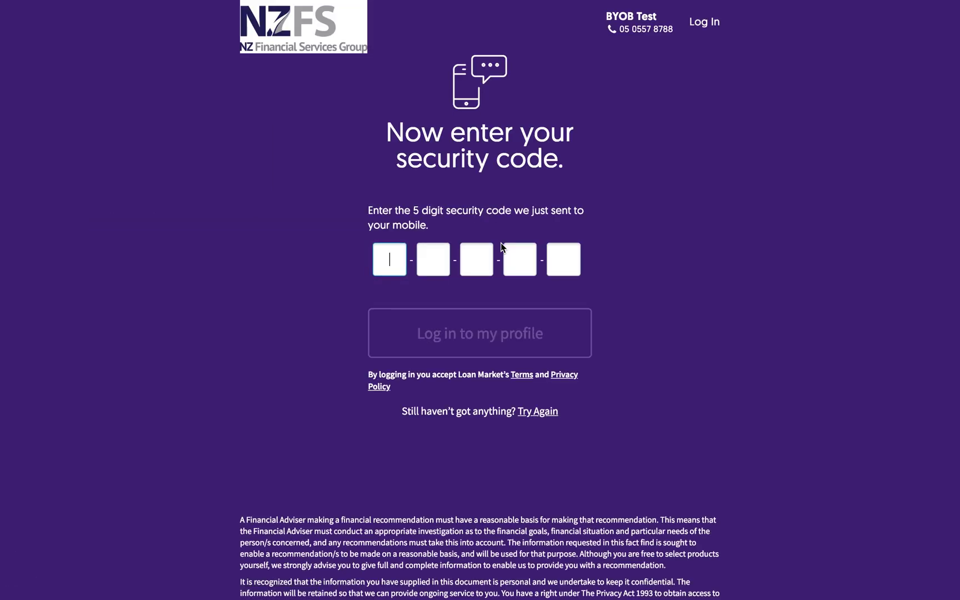
{"action": "left_click", "coordinate": [481, 328]}
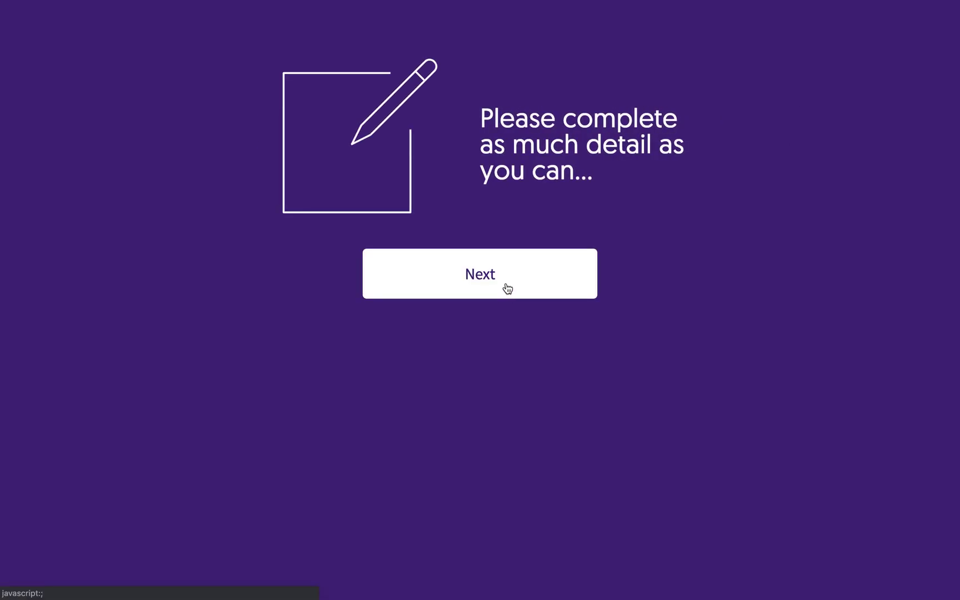
{"action": "left_click", "coordinate": [506, 284]}
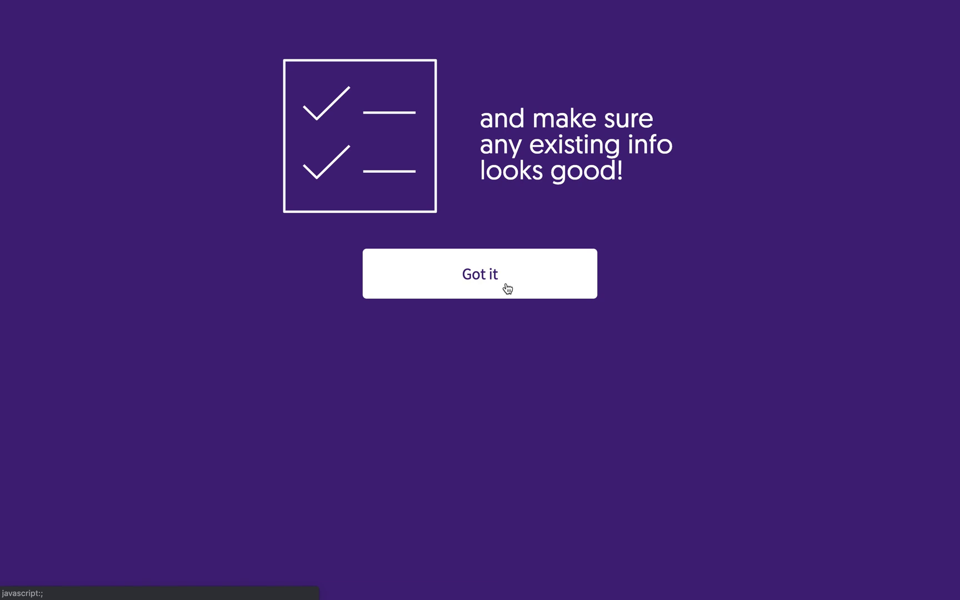
{"action": "left_click", "coordinate": [507, 284]}
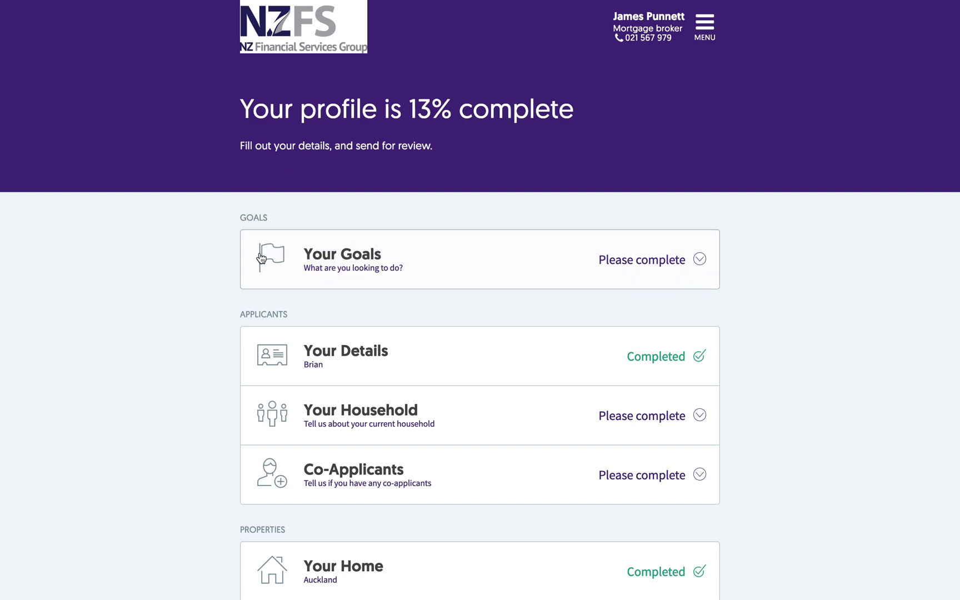
Expand the Your Household section of the profile.
{"action": "scroll", "coordinate": [454, 401], "scroll_direction": "down", "scroll_amount": 2}
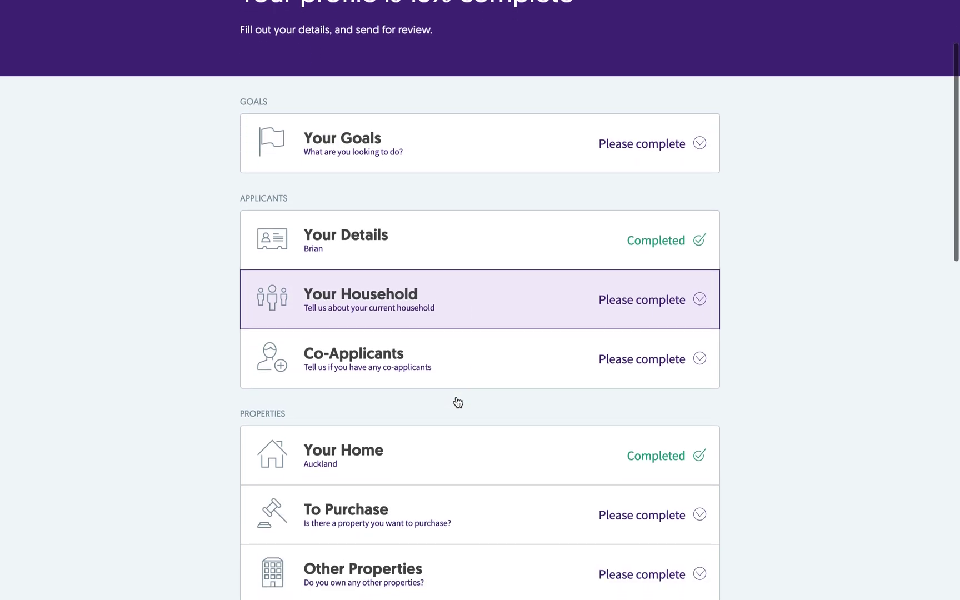
{"action": "scroll", "coordinate": [455, 400], "scroll_direction": "down", "scroll_amount": 3}
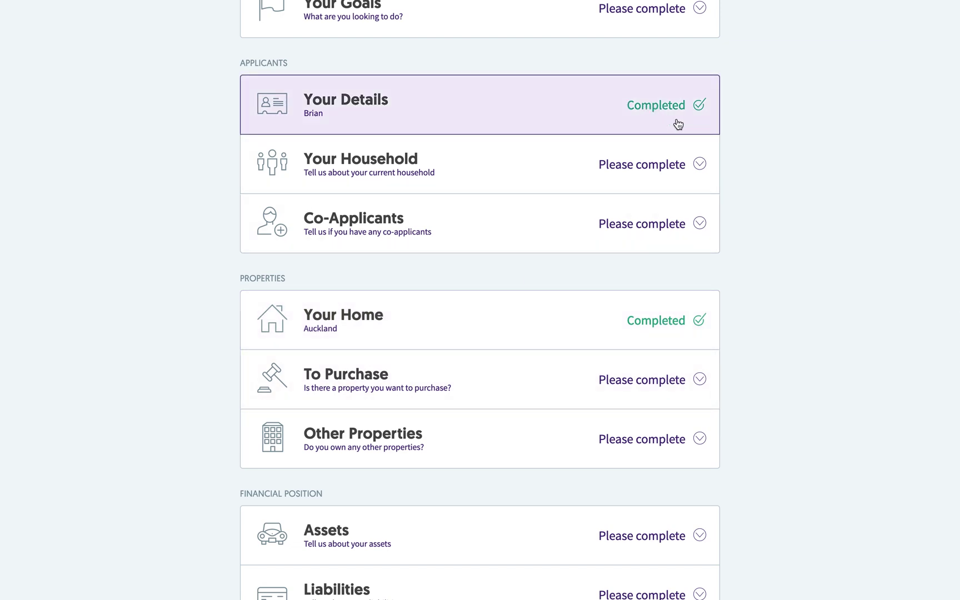
{"action": "scroll", "coordinate": [475, 68], "scroll_direction": "down", "scroll_amount": 1}
{"action": "scroll", "coordinate": [472, 75], "scroll_direction": "down", "scroll_amount": 1}
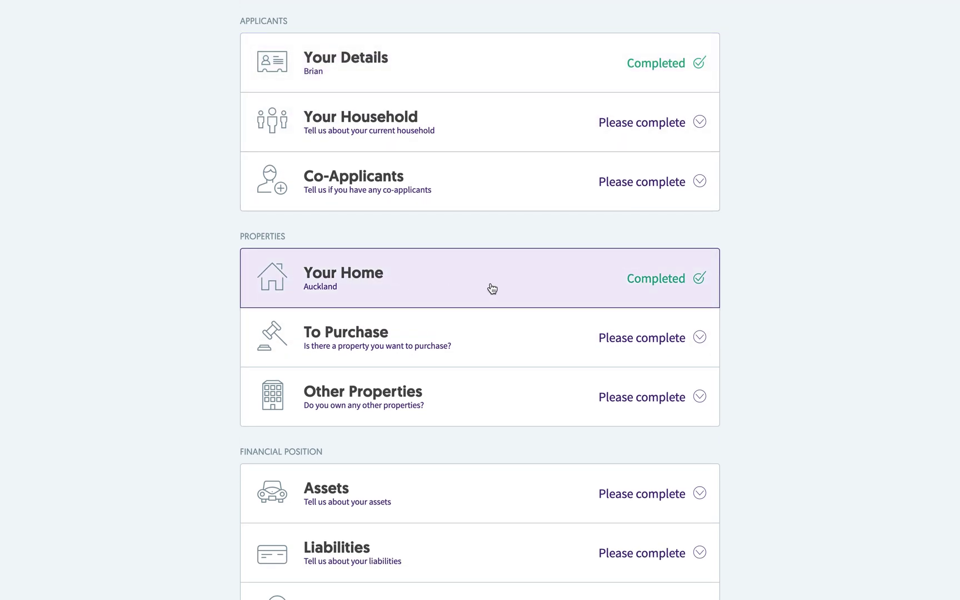
{"action": "scroll", "coordinate": [492, 288], "scroll_direction": "down", "scroll_amount": 10}
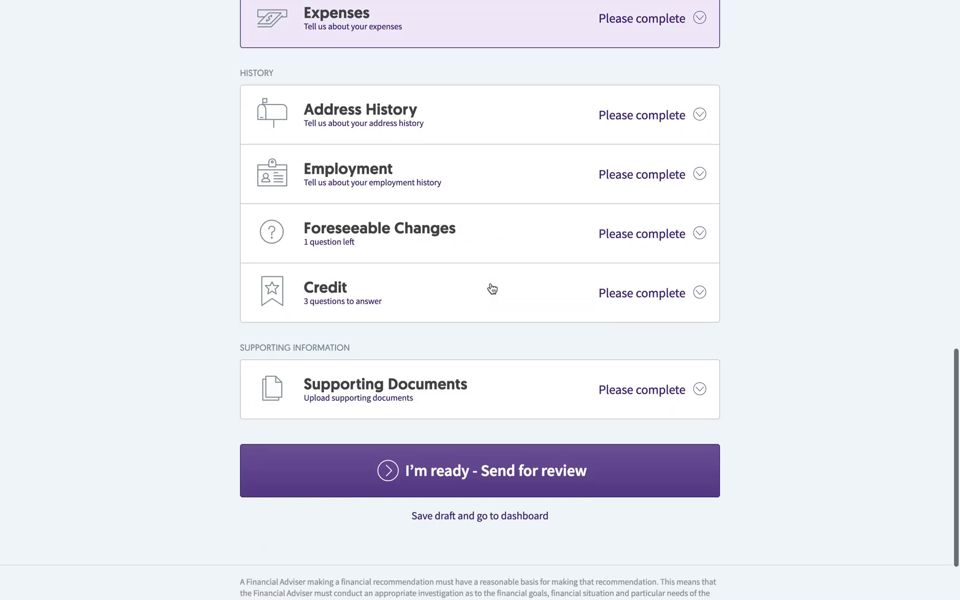
{"action": "scroll", "coordinate": [492, 288], "scroll_direction": "up", "scroll_amount": 15}
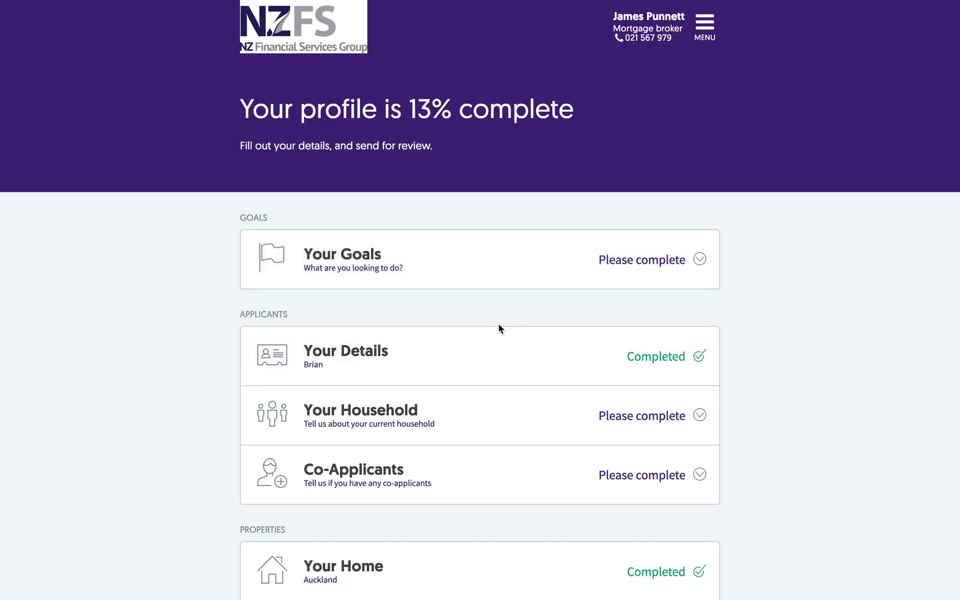
{"action": "scroll", "coordinate": [500, 328], "scroll_direction": "down", "scroll_amount": 2}
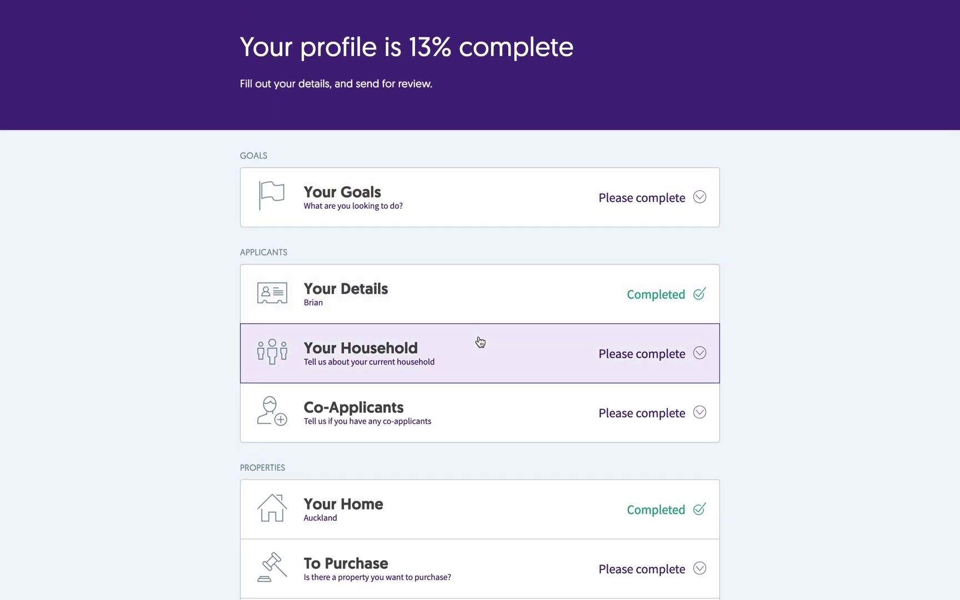
{"action": "scroll", "coordinate": [453, 362], "scroll_direction": "down", "scroll_amount": 1}
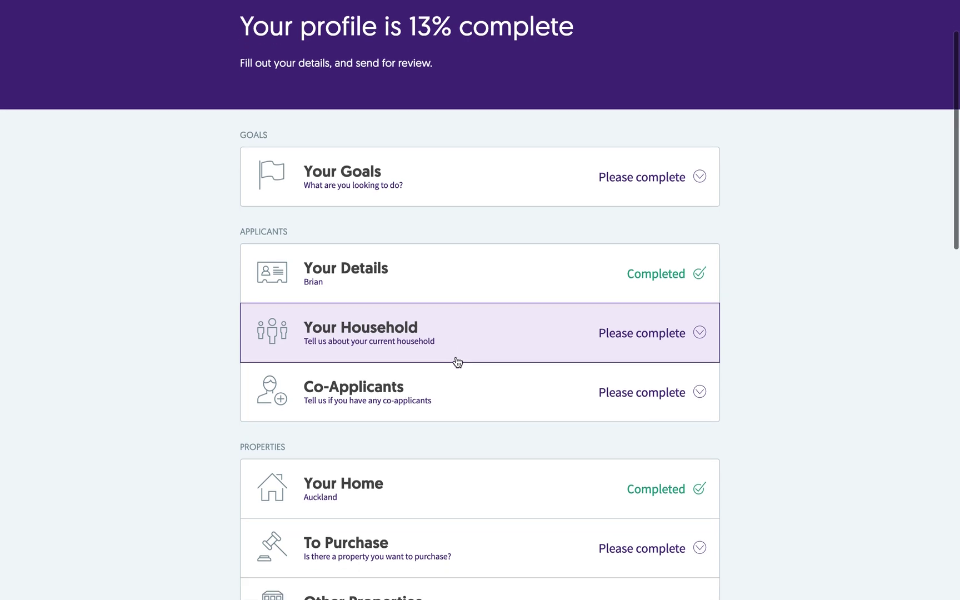
{"action": "left_click", "coordinate": [449, 333]}
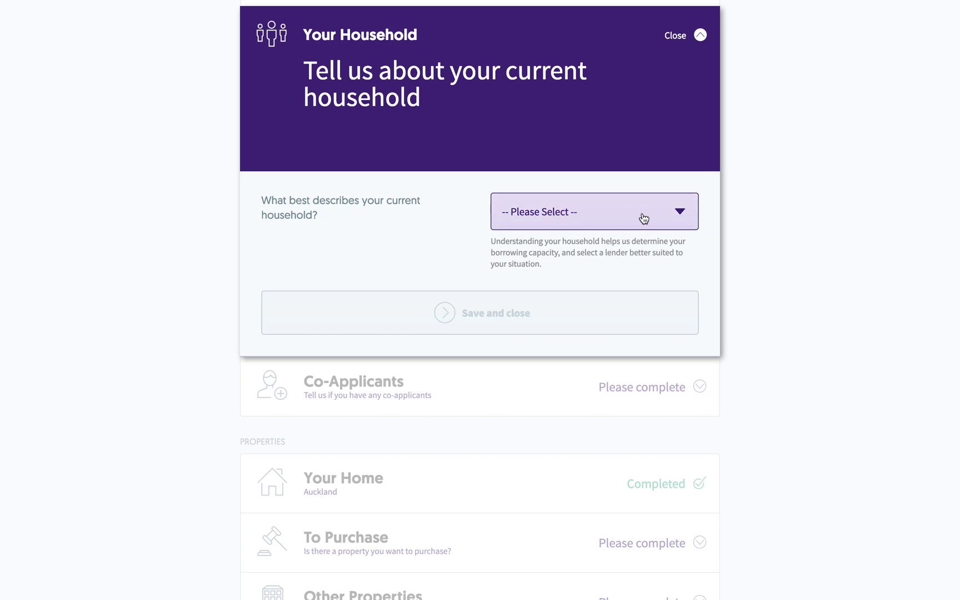
Set the household to 'Single - with dependent children' with 1 dependent child and save.
{"action": "left_click", "coordinate": [648, 213]}
{"action": "left_click", "coordinate": [527, 246]}
{"action": "left_click", "coordinate": [584, 311]}
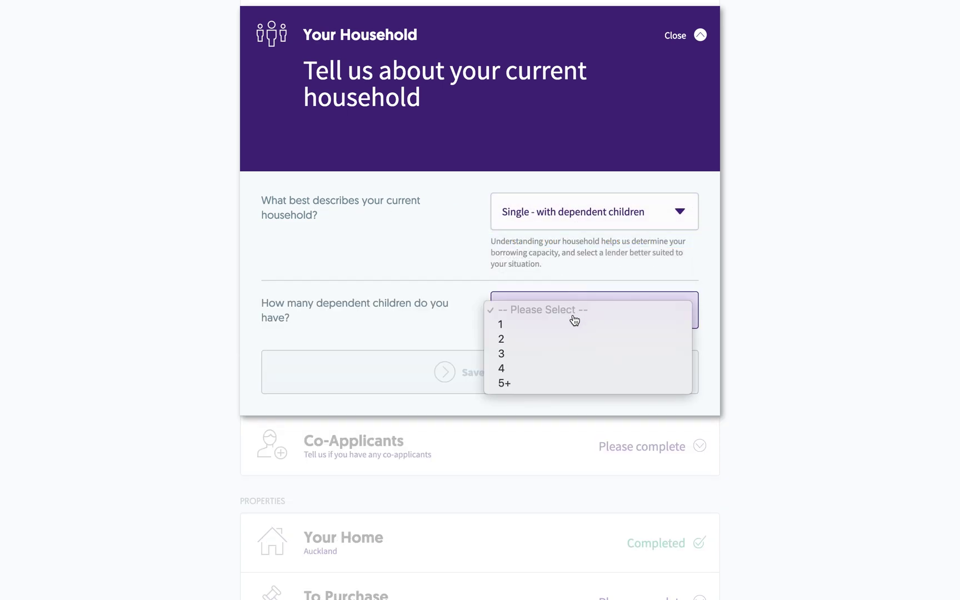
{"action": "left_click", "coordinate": [547, 327]}
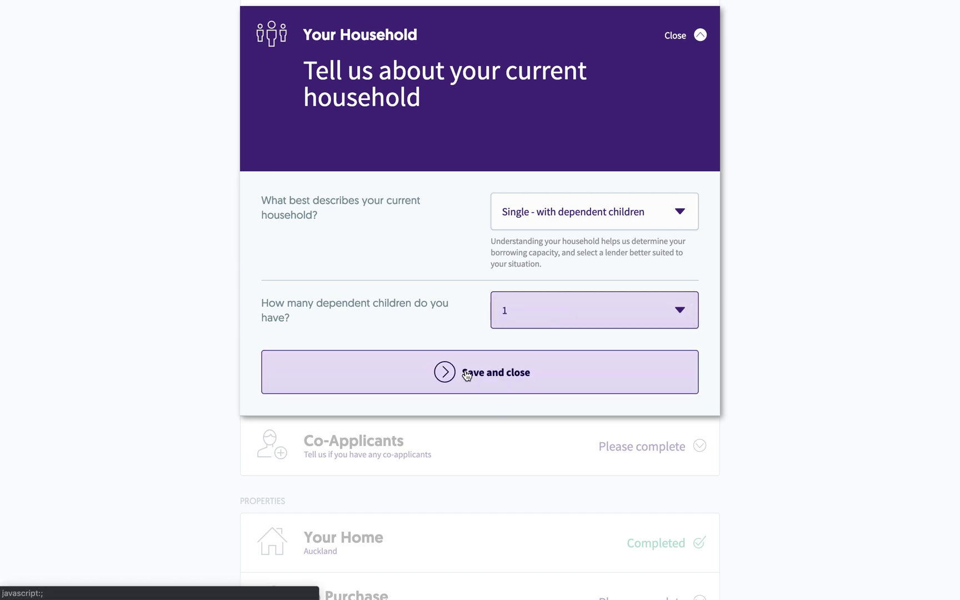
{"action": "left_click", "coordinate": [466, 374]}
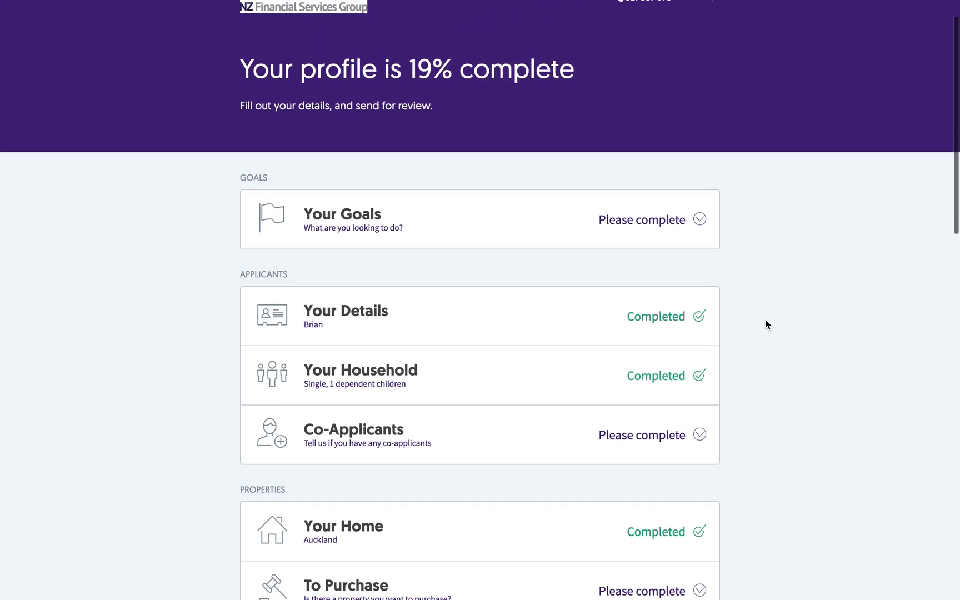
{"action": "scroll", "coordinate": [765, 320], "scroll_direction": "down", "scroll_amount": 3}
{"action": "scroll", "coordinate": [765, 320], "scroll_direction": "down", "scroll_amount": 5}
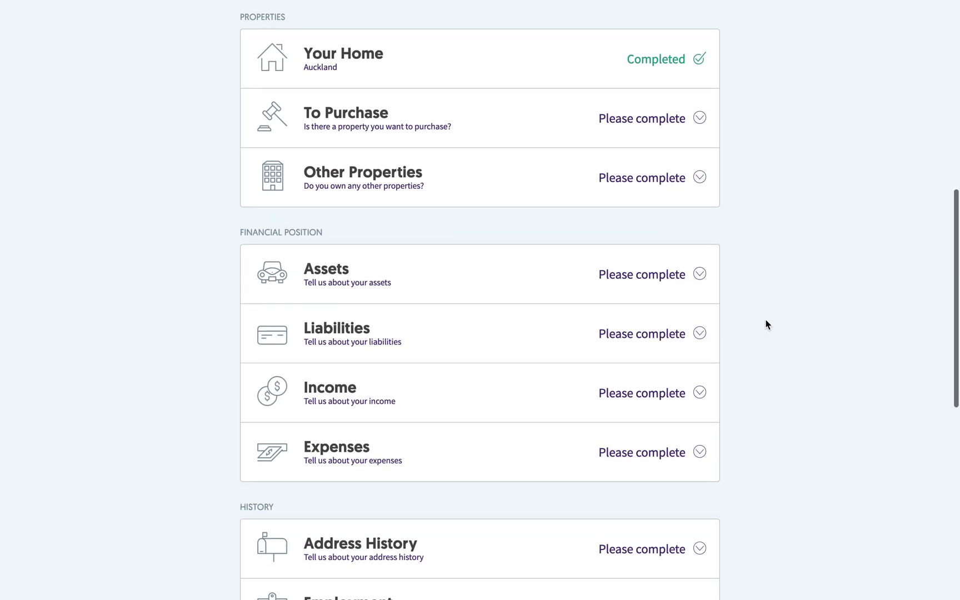
In Assets, answer yes and start adding a Vehicle of type Motor Vehicle.
{"action": "left_click", "coordinate": [436, 283]}
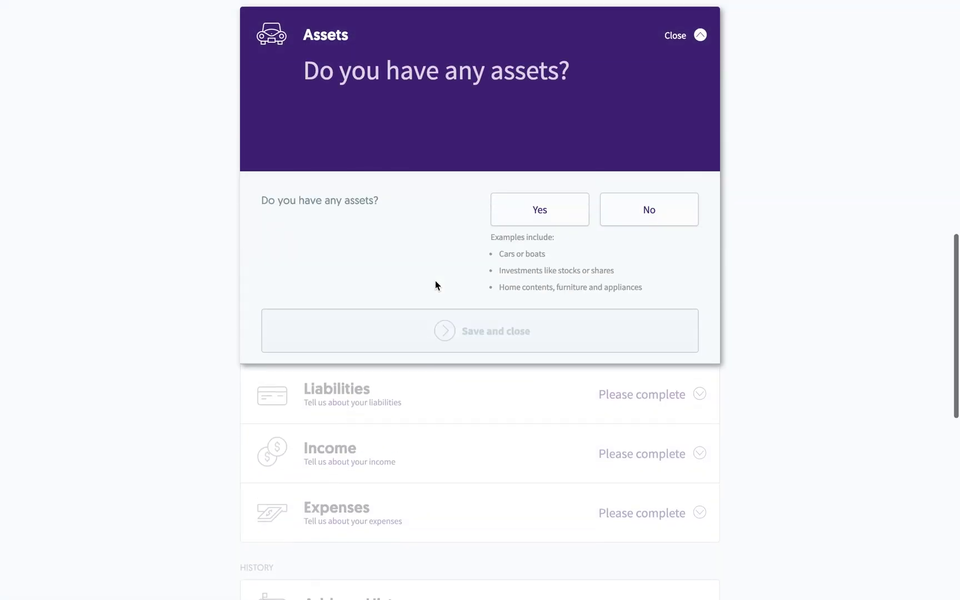
{"action": "left_click", "coordinate": [540, 215]}
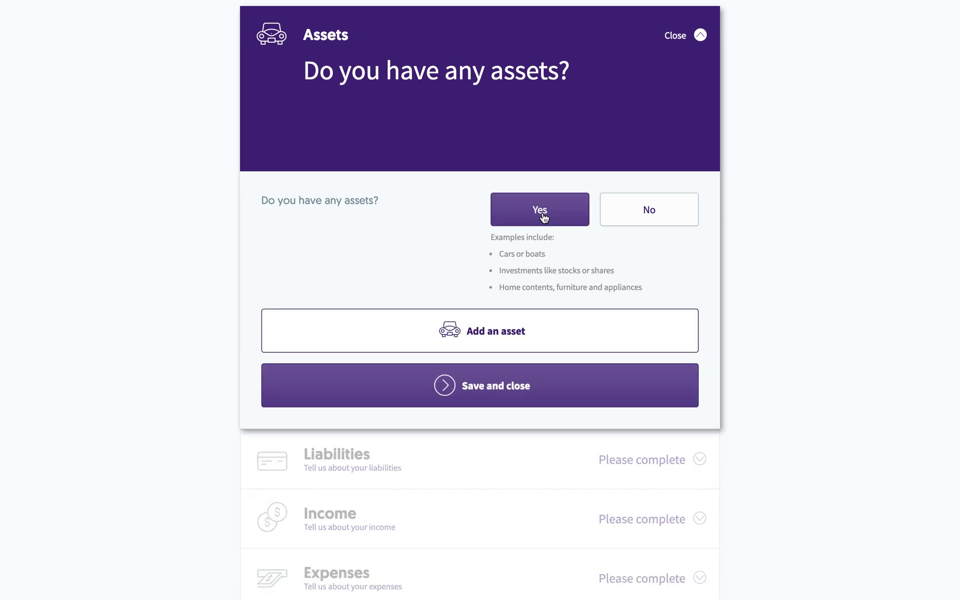
{"action": "left_click", "coordinate": [502, 333]}
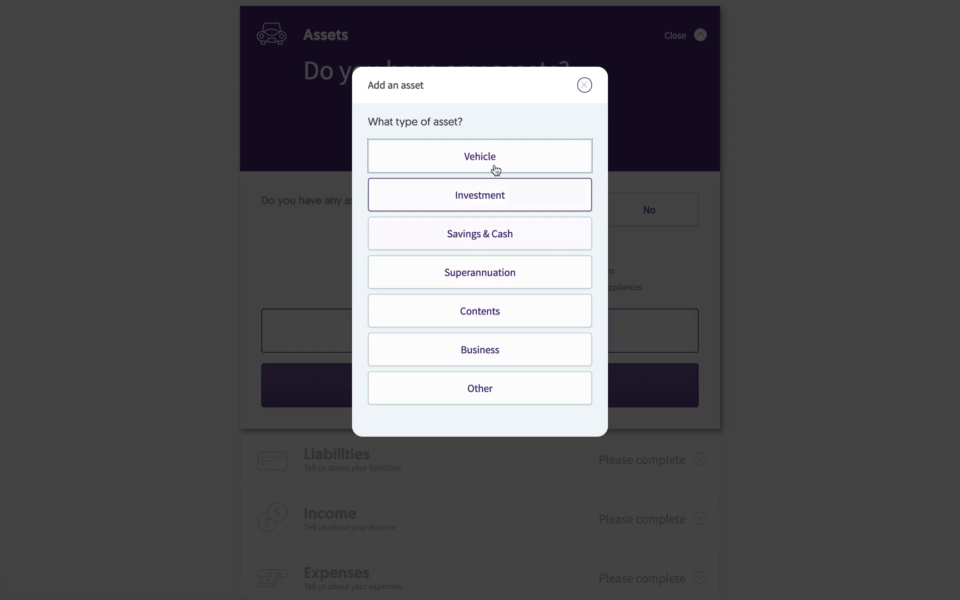
{"action": "left_click", "coordinate": [471, 158]}
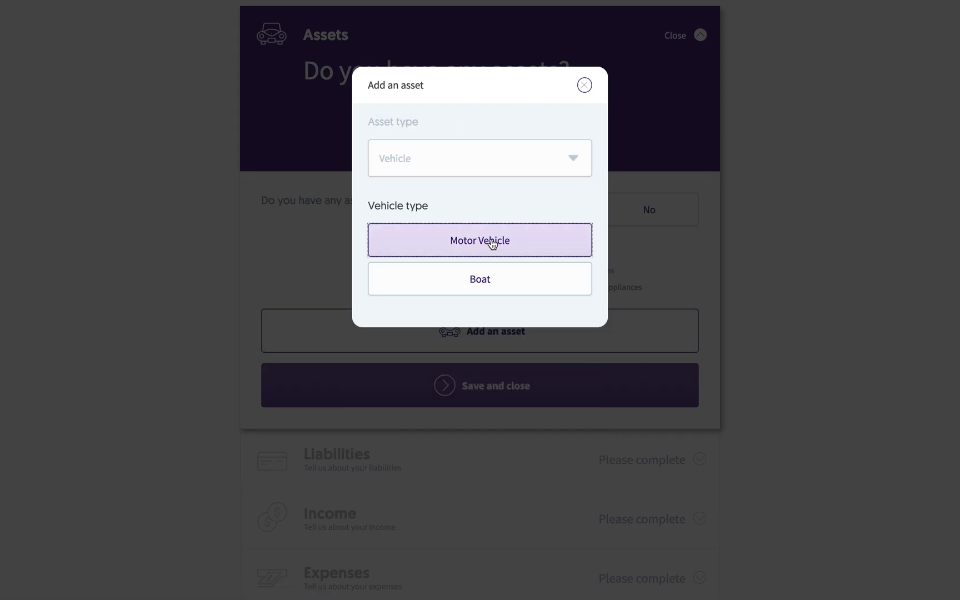
{"action": "left_click", "coordinate": [493, 240]}
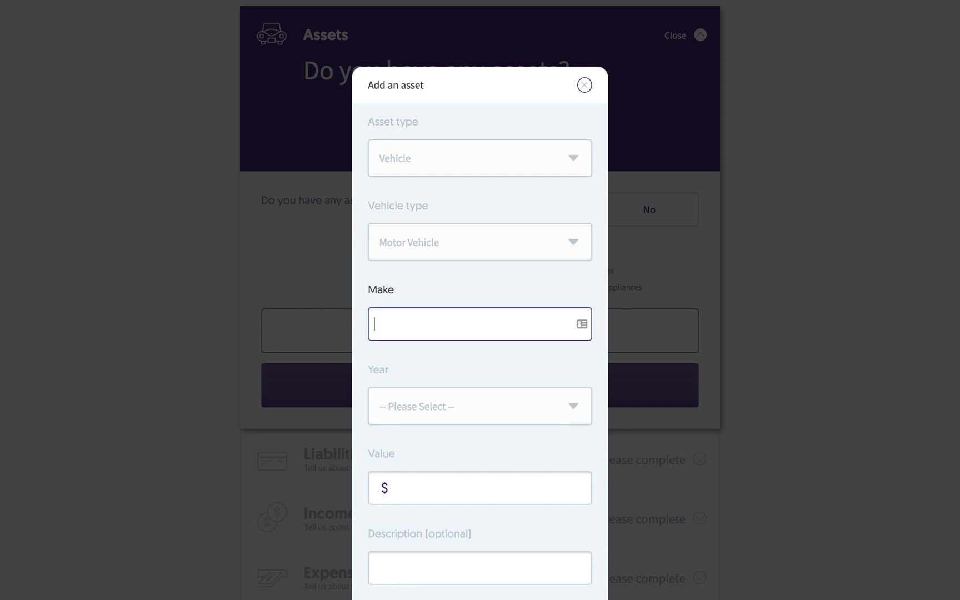
Enter the Holden make, year 2004 and $15,000 value, then save the vehicle and Assets section.
{"action": "type", "text": "HGo"}
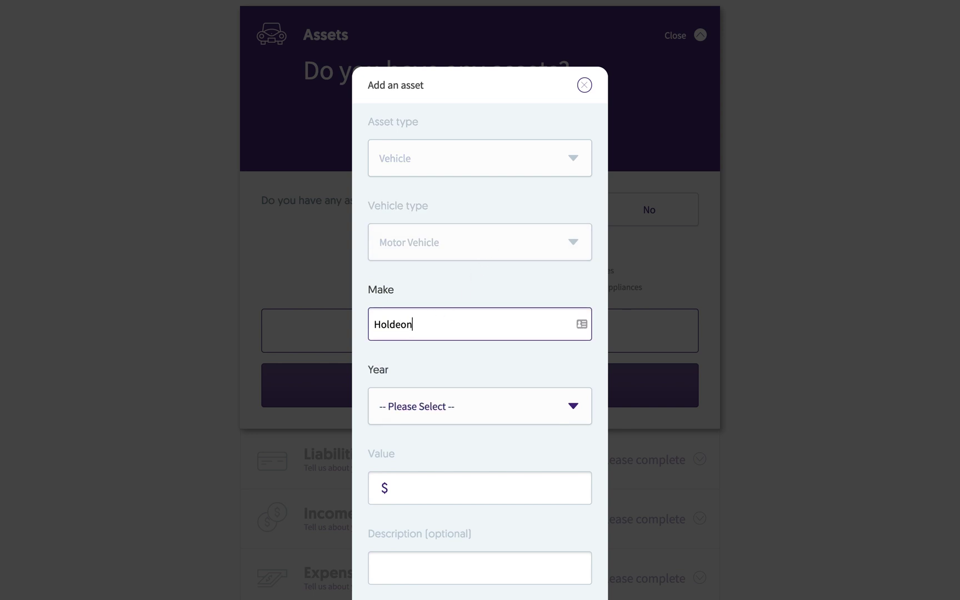
{"action": "left_click", "coordinate": [470, 406]}
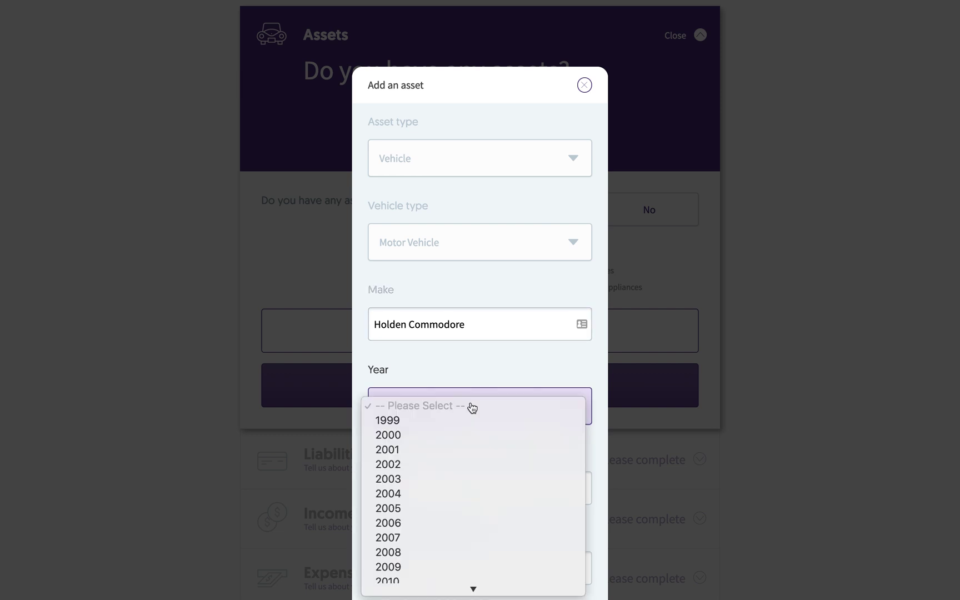
{"action": "left_click", "coordinate": [447, 505]}
{"action": "scroll", "coordinate": [451, 471], "scroll_direction": "down", "scroll_amount": 3}
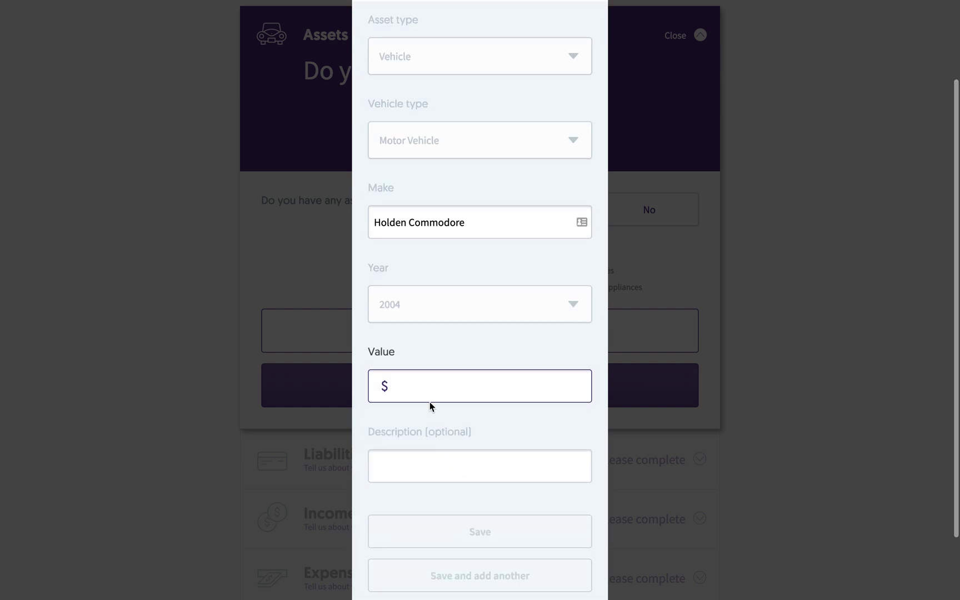
{"action": "type", "text": "1500"}
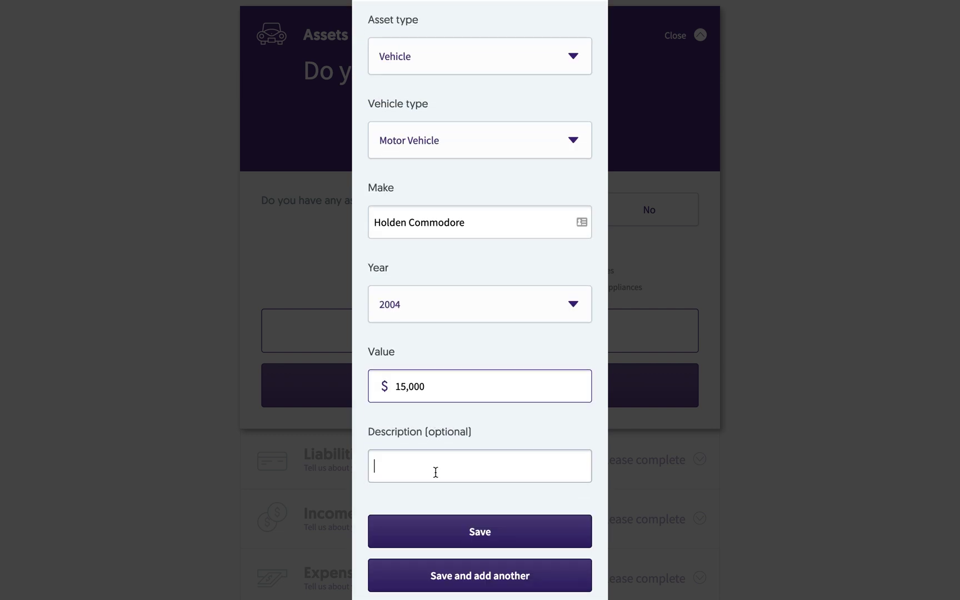
{"action": "left_click", "coordinate": [468, 529]}
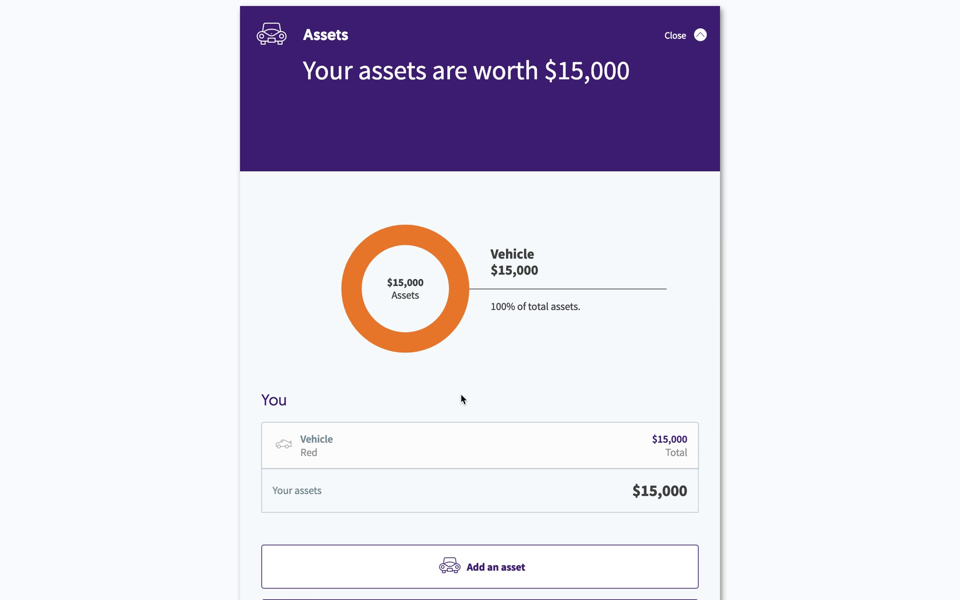
{"action": "scroll", "coordinate": [470, 408], "scroll_direction": "down", "scroll_amount": 4}
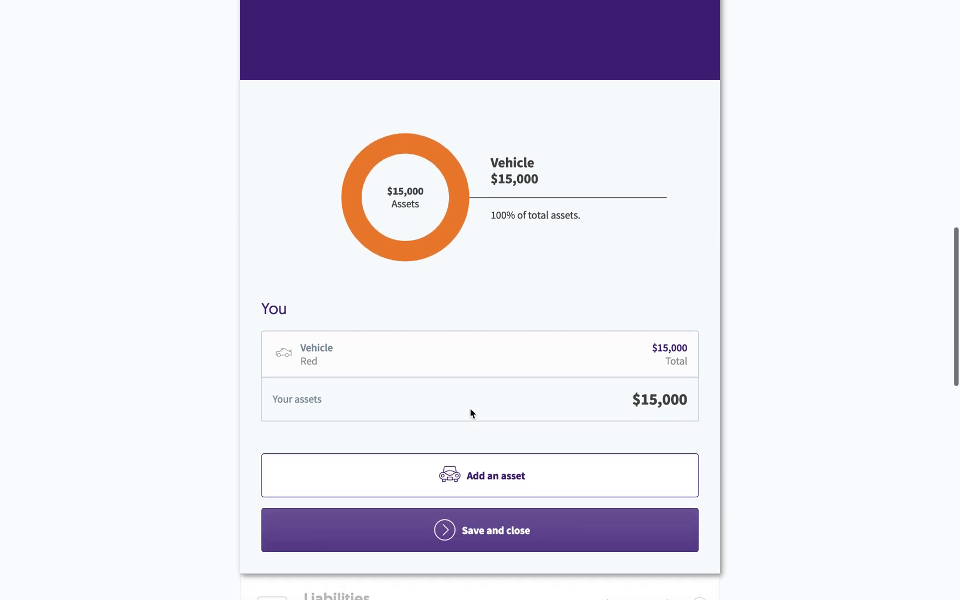
{"action": "left_click", "coordinate": [470, 411]}
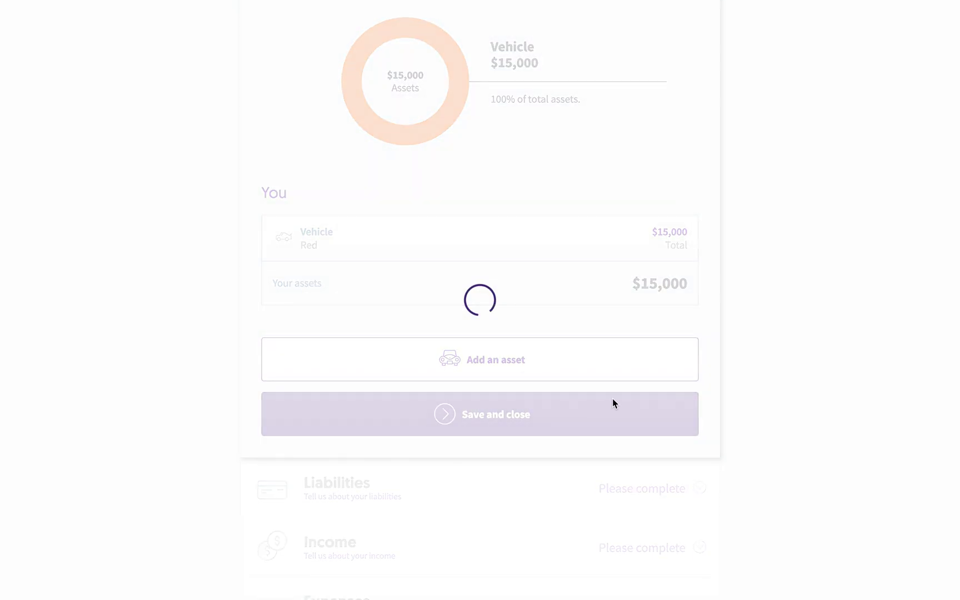
{"action": "scroll", "coordinate": [772, 381], "scroll_direction": "down", "scroll_amount": 2}
{"action": "scroll", "coordinate": [772, 382], "scroll_direction": "down", "scroll_amount": 1}
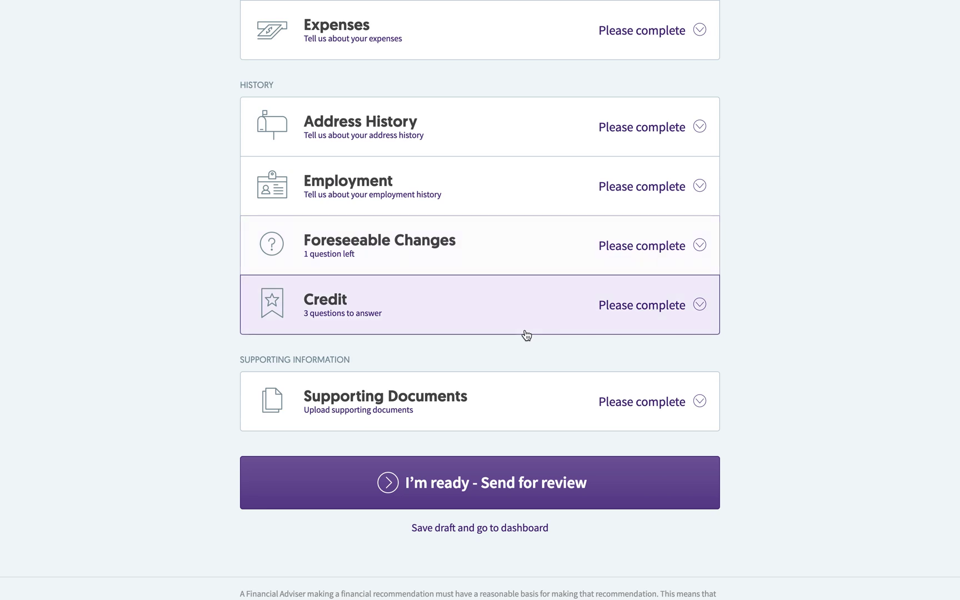
{"action": "left_click", "coordinate": [419, 411]}
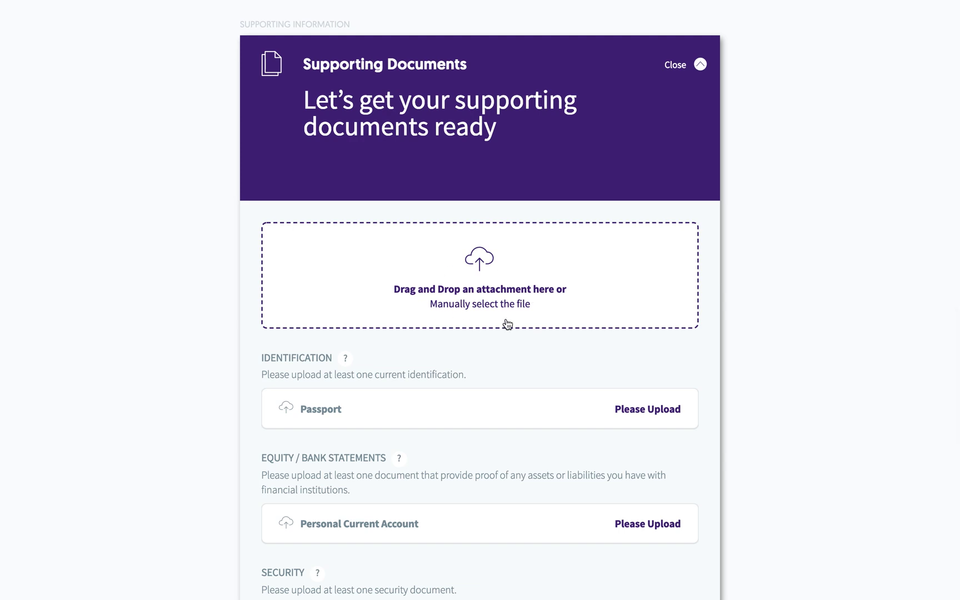
{"action": "scroll", "coordinate": [503, 348], "scroll_direction": "down", "scroll_amount": 5}
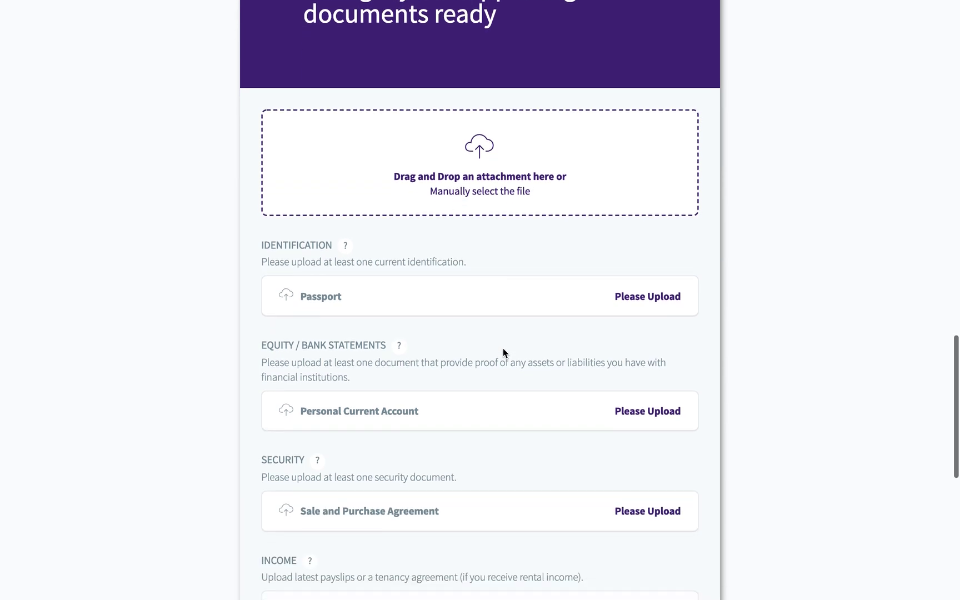
{"action": "scroll", "coordinate": [503, 348], "scroll_direction": "down", "scroll_amount": 4}
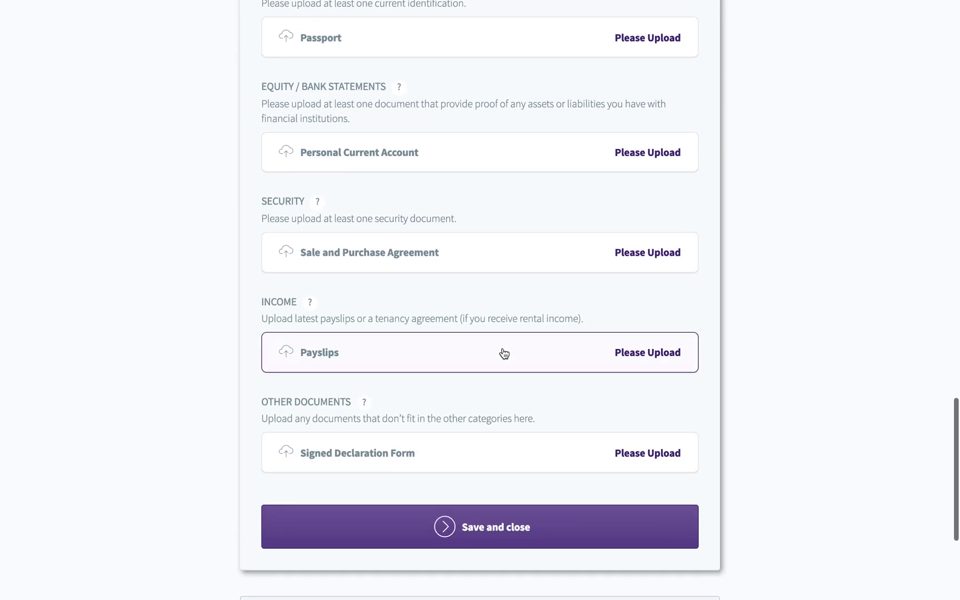
{"action": "scroll", "coordinate": [503, 348], "scroll_direction": "down", "scroll_amount": 2}
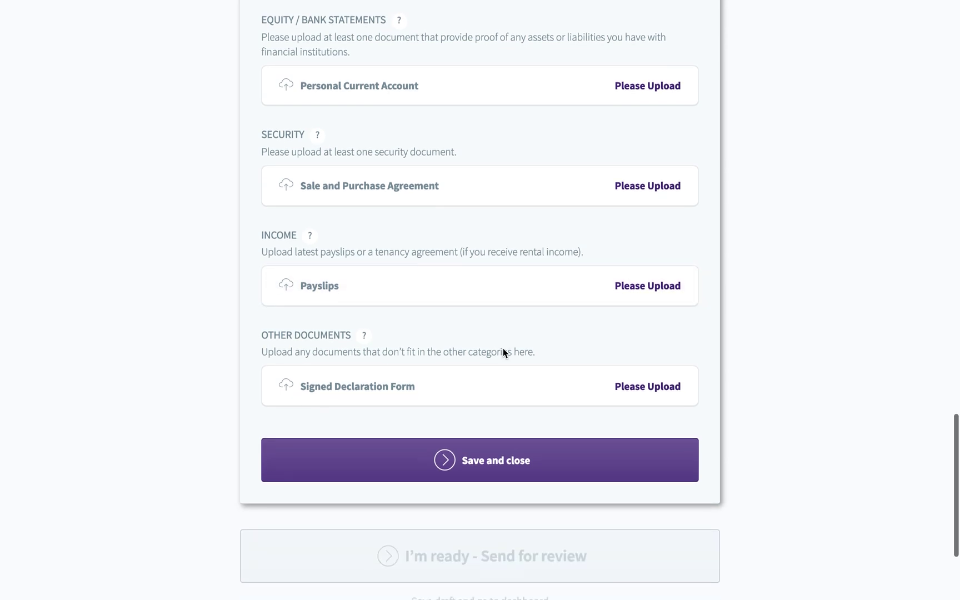
{"action": "scroll", "coordinate": [503, 350], "scroll_direction": "up", "scroll_amount": 4}
{"action": "scroll", "coordinate": [504, 353], "scroll_direction": "up", "scroll_amount": 10}
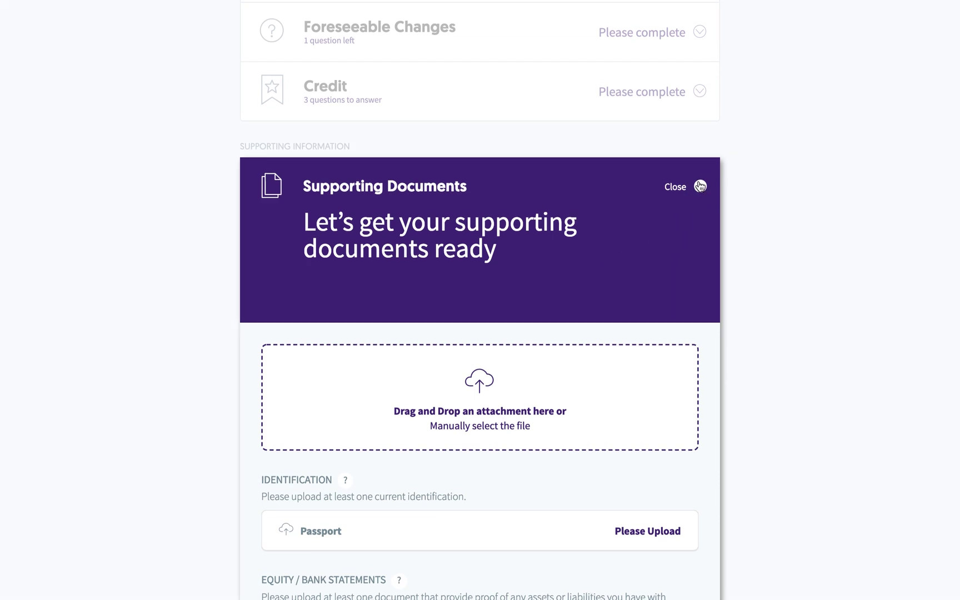
{"action": "left_click", "coordinate": [700, 186]}
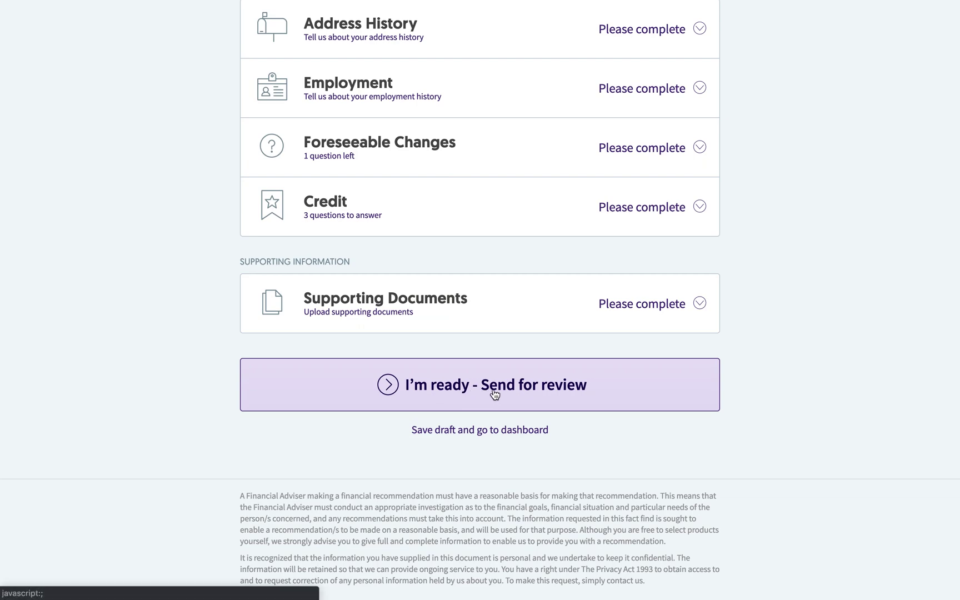
Send the profile for review and go through the confirmation slides to Next steps.
{"action": "scroll", "coordinate": [513, 219], "scroll_direction": "up", "scroll_amount": 12}
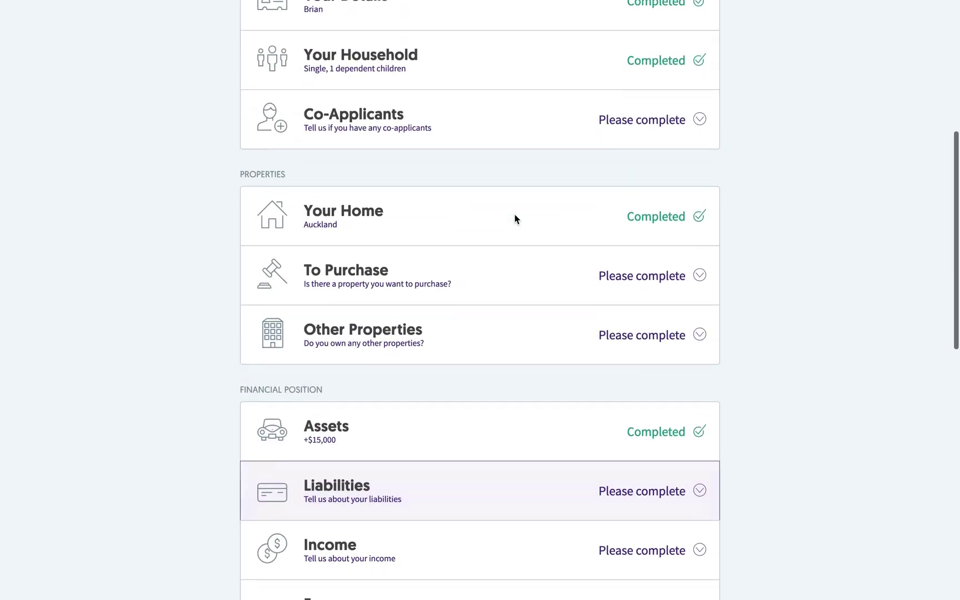
{"action": "scroll", "coordinate": [514, 219], "scroll_direction": "down", "scroll_amount": 15}
{"action": "left_click", "coordinate": [493, 388]}
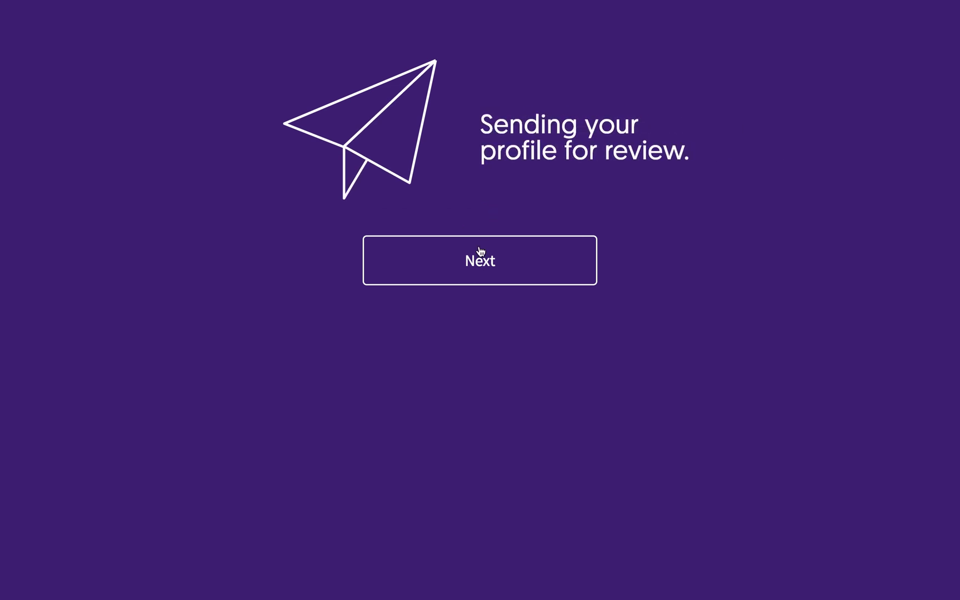
{"action": "left_click", "coordinate": [480, 260]}
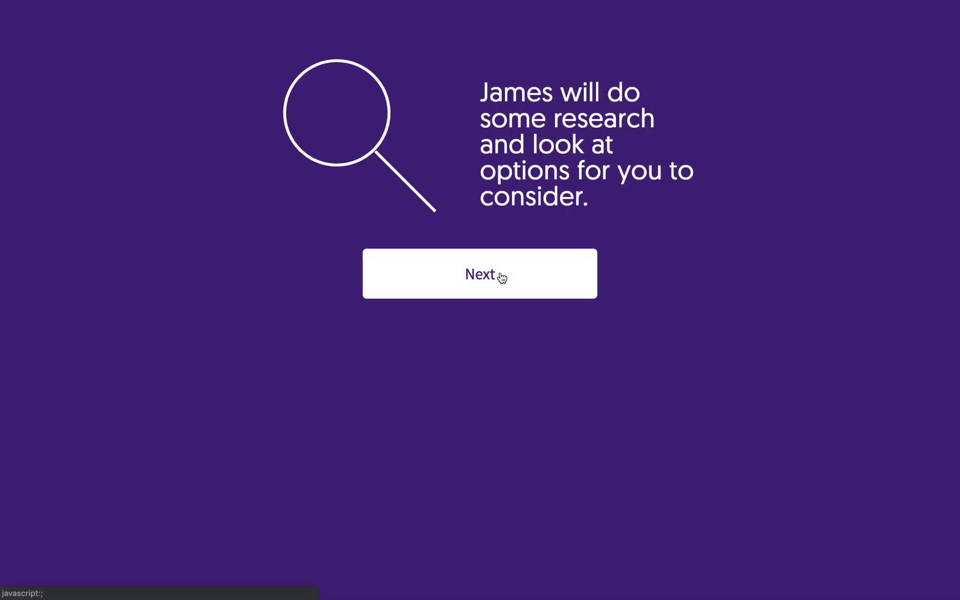
{"action": "left_click", "coordinate": [521, 283]}
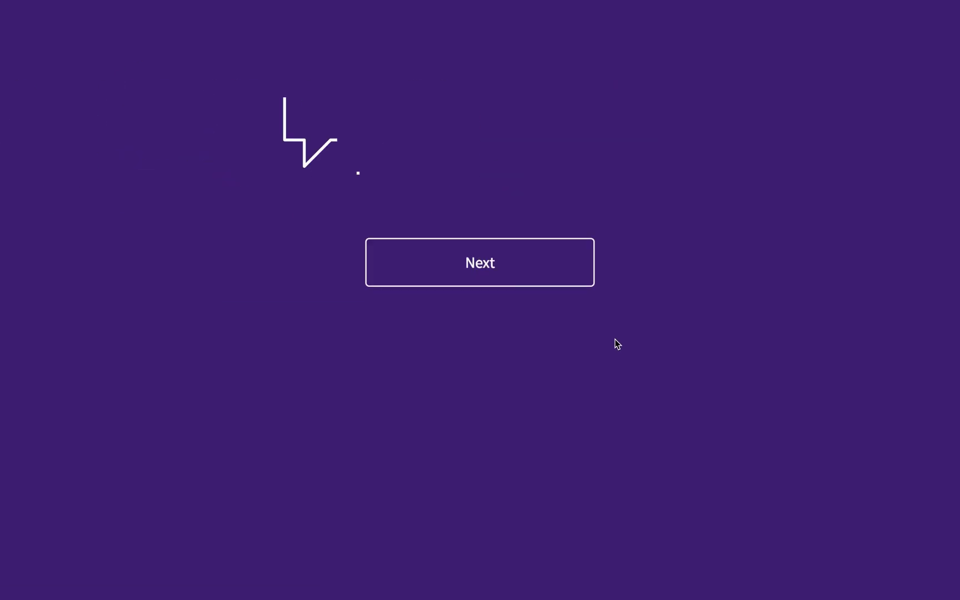
{"action": "left_click", "coordinate": [556, 255]}
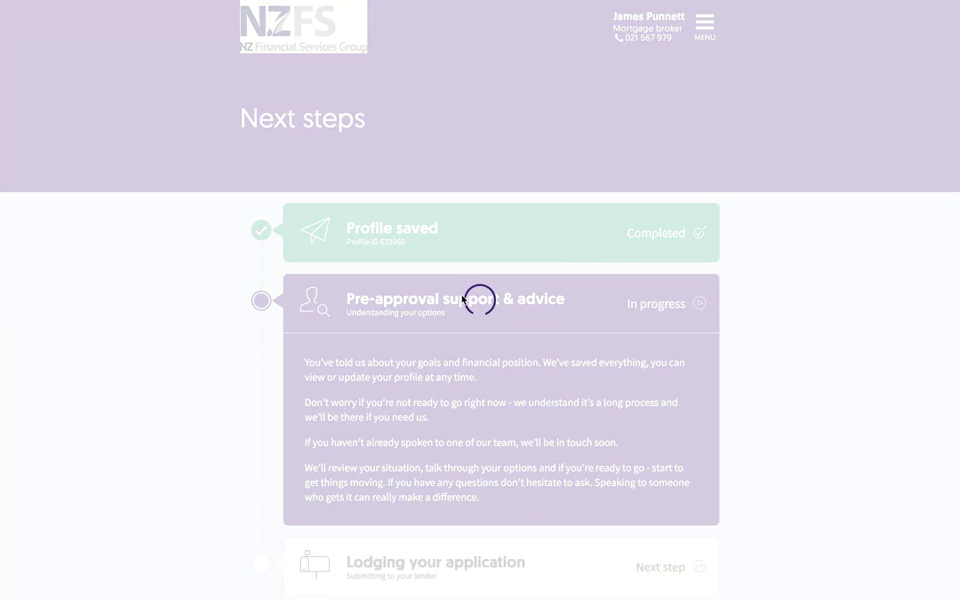
{"action": "scroll", "coordinate": [608, 383], "scroll_direction": "down", "scroll_amount": 1}
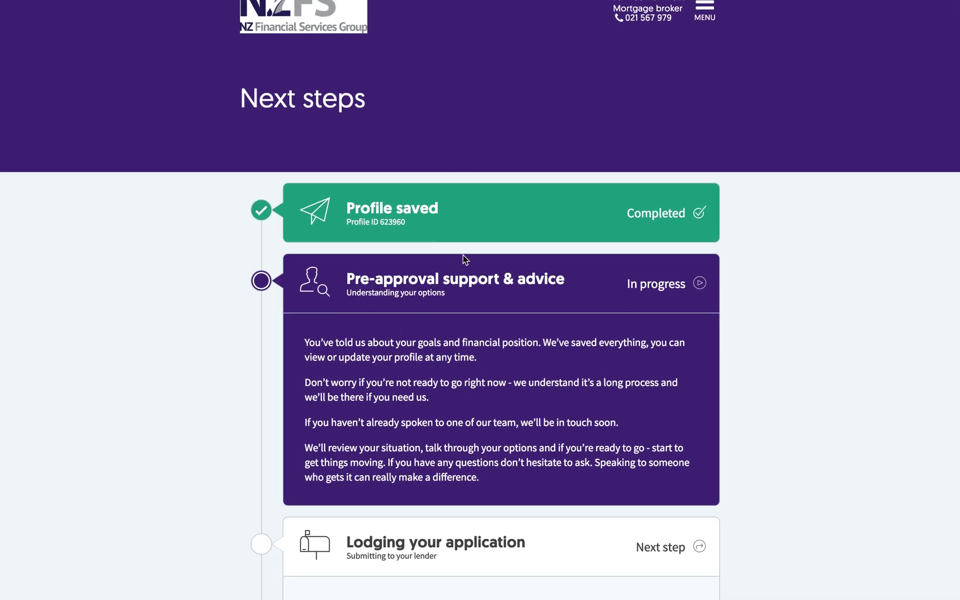
{"action": "scroll", "coordinate": [464, 258], "scroll_direction": "down", "scroll_amount": 1}
{"action": "scroll", "coordinate": [470, 477], "scroll_direction": "down", "scroll_amount": 12}
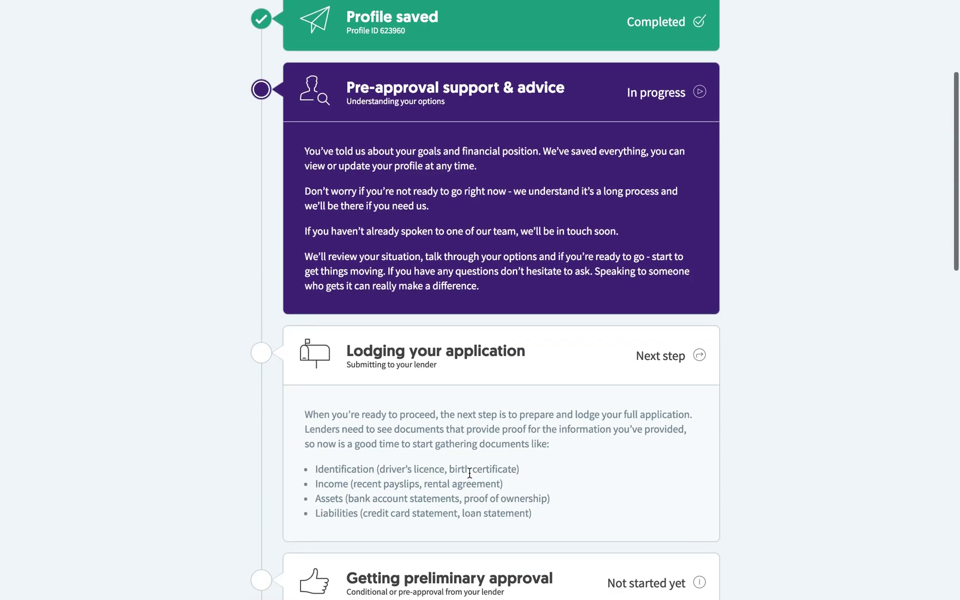
{"action": "scroll", "coordinate": [469, 478], "scroll_direction": "down", "scroll_amount": 7}
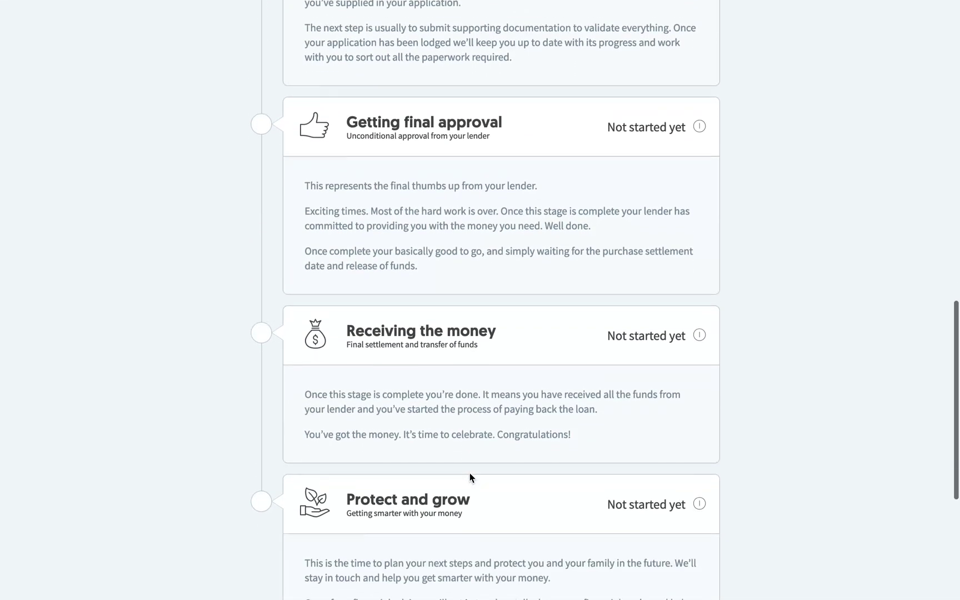
{"action": "scroll", "coordinate": [470, 477], "scroll_direction": "up", "scroll_amount": 8}
{"action": "scroll", "coordinate": [470, 477], "scroll_direction": "up", "scroll_amount": 11}
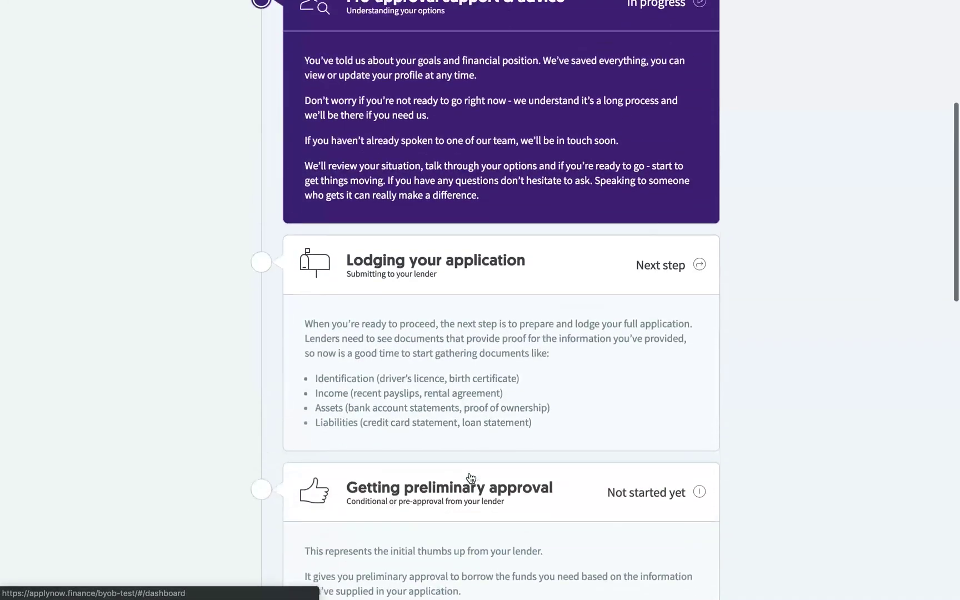
{"action": "scroll", "coordinate": [470, 478], "scroll_direction": "down", "scroll_amount": 20}
{"action": "scroll", "coordinate": [470, 475], "scroll_direction": "down", "scroll_amount": 1}
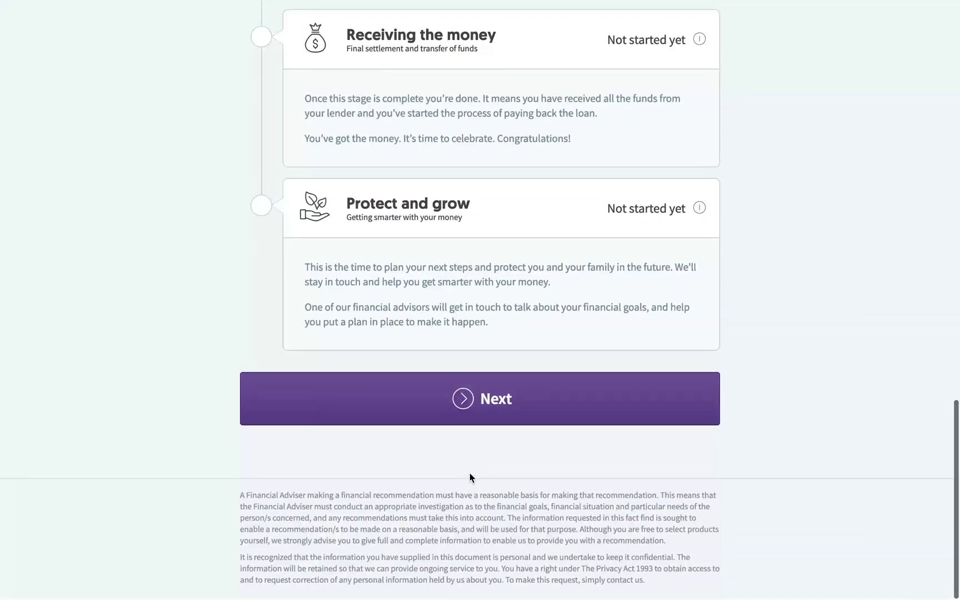
{"action": "scroll", "coordinate": [469, 476], "scroll_direction": "up", "scroll_amount": 20}
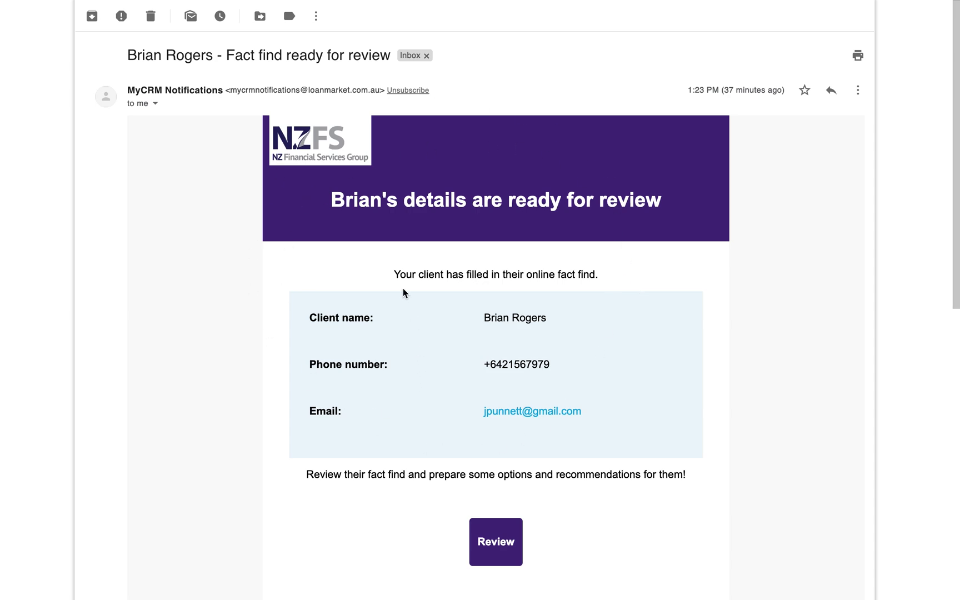
Read the 'Fact find ready for review' email, then switch back to the MyCRM window.
{"action": "scroll", "coordinate": [461, 322], "scroll_direction": "down", "scroll_amount": 4}
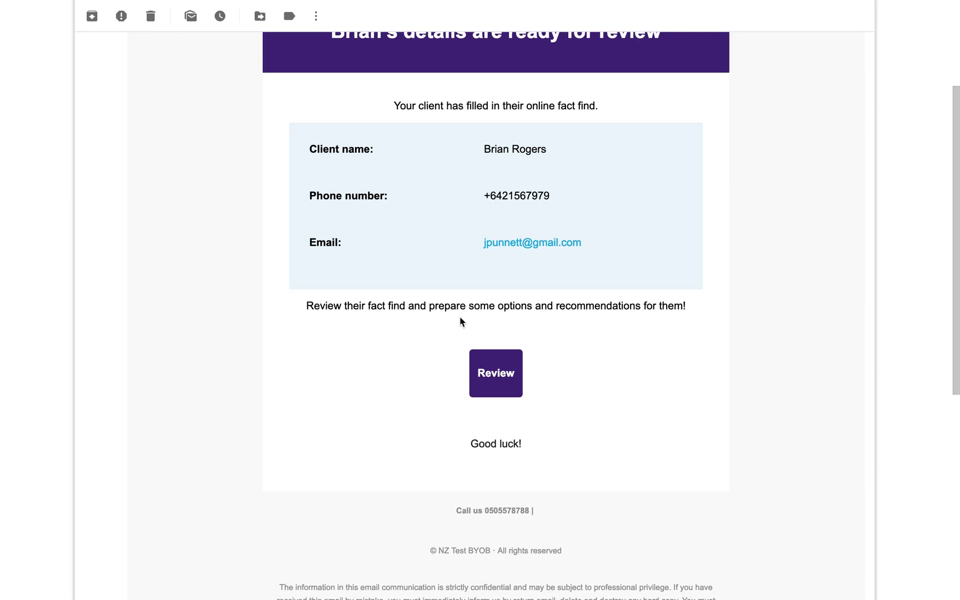
{"action": "scroll", "coordinate": [461, 321], "scroll_direction": "up", "scroll_amount": 2}
{"action": "key", "text": "ctrl+Left"}
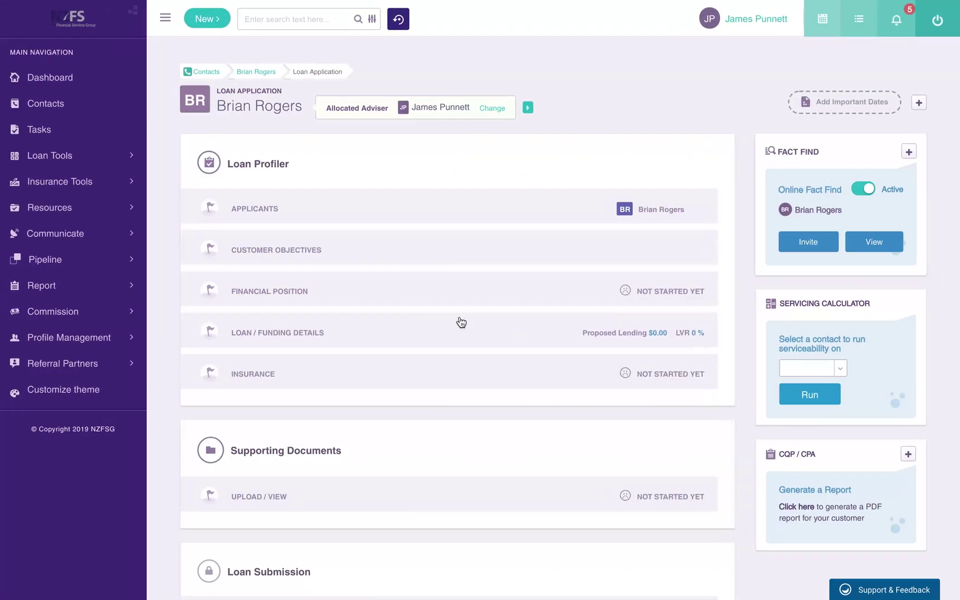
Reopen the client's loan from Recently Viewed and expand Financial Position showing the $15,000 vehicle.
{"action": "left_click", "coordinate": [399, 20]}
{"action": "left_click", "coordinate": [409, 93]}
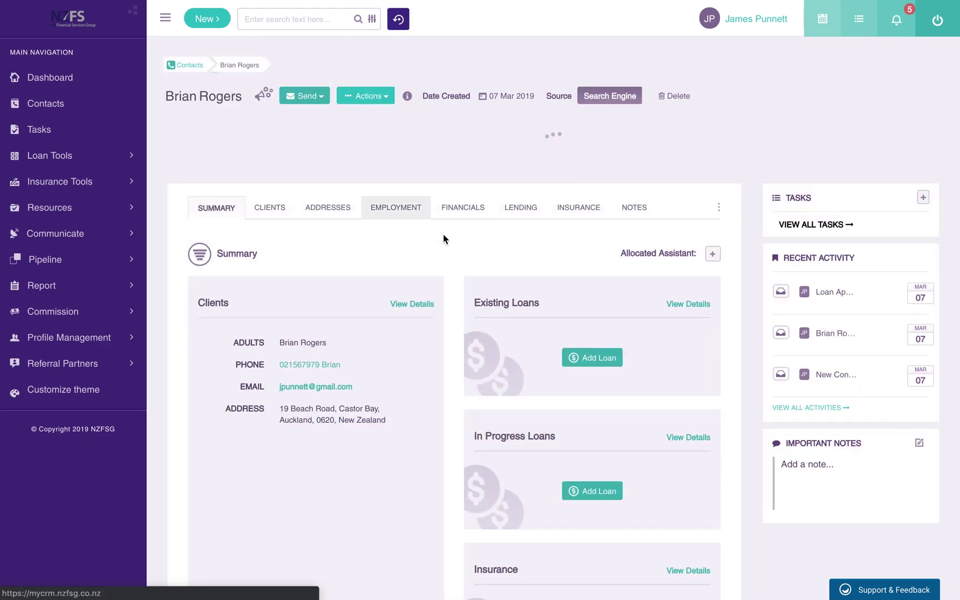
{"action": "left_click", "coordinate": [522, 211]}
{"action": "scroll", "coordinate": [518, 308], "scroll_direction": "down", "scroll_amount": 2}
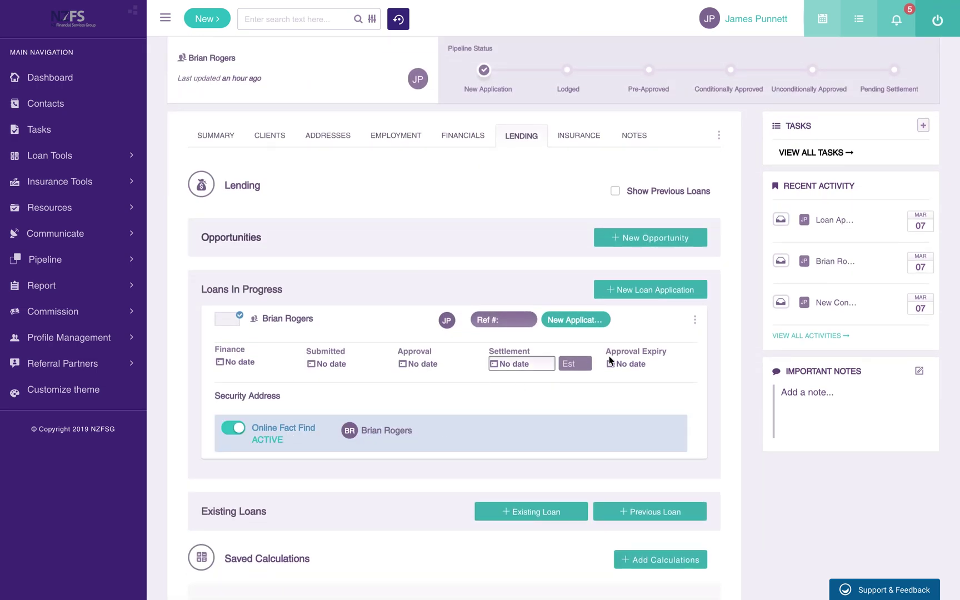
{"action": "left_click", "coordinate": [694, 320]}
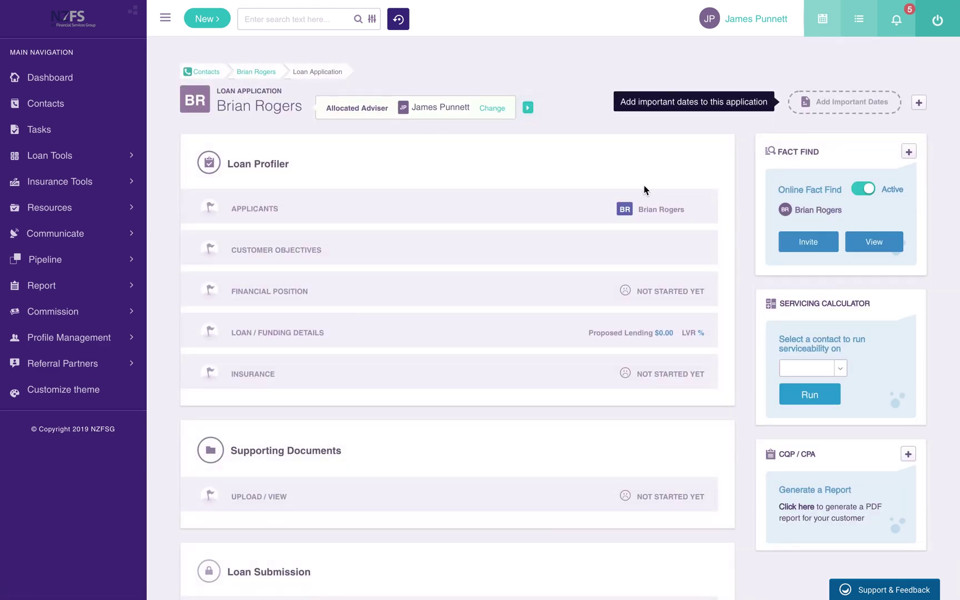
{"action": "left_click", "coordinate": [265, 293]}
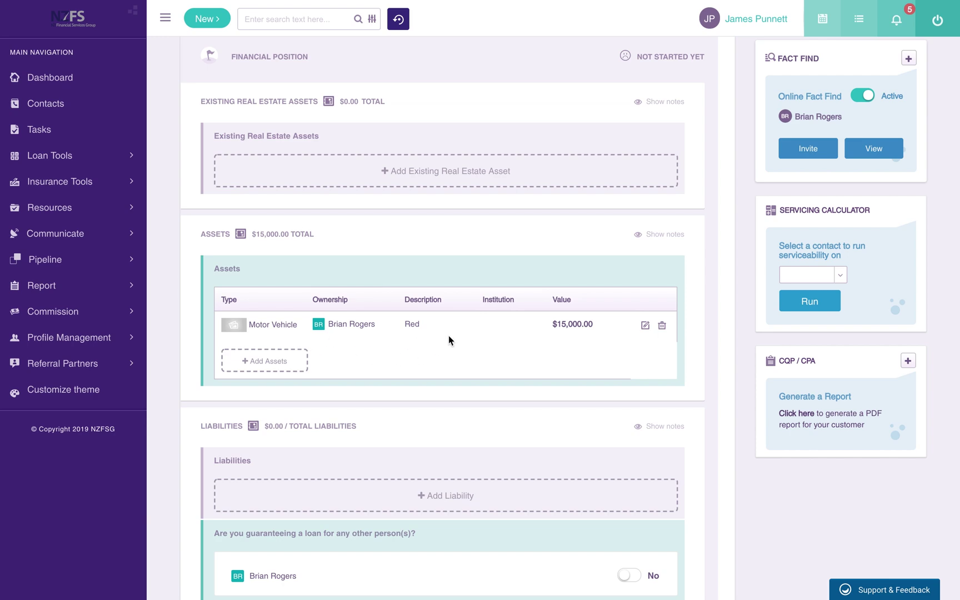
{"action": "scroll", "coordinate": [449, 340], "scroll_direction": "up", "scroll_amount": 5}
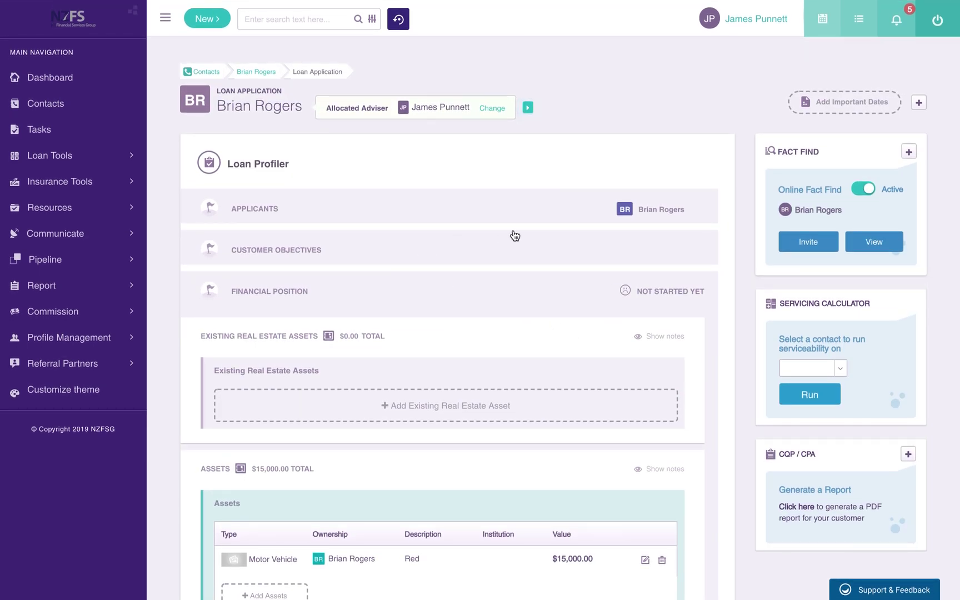
Open the Fact Find panel's View and start Review Fact Find for the selected applicant.
{"action": "left_click", "coordinate": [872, 243]}
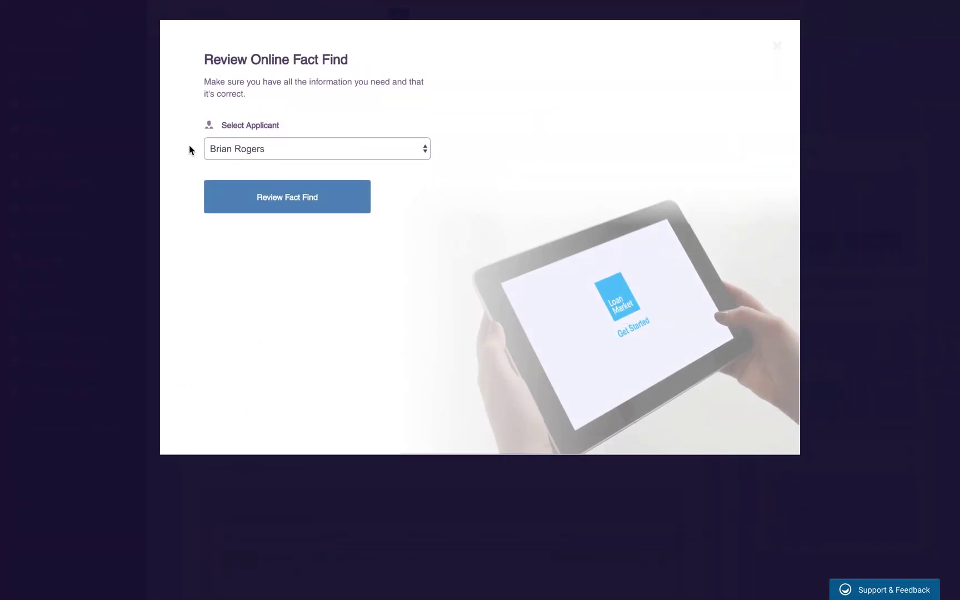
{"action": "left_click", "coordinate": [299, 199]}
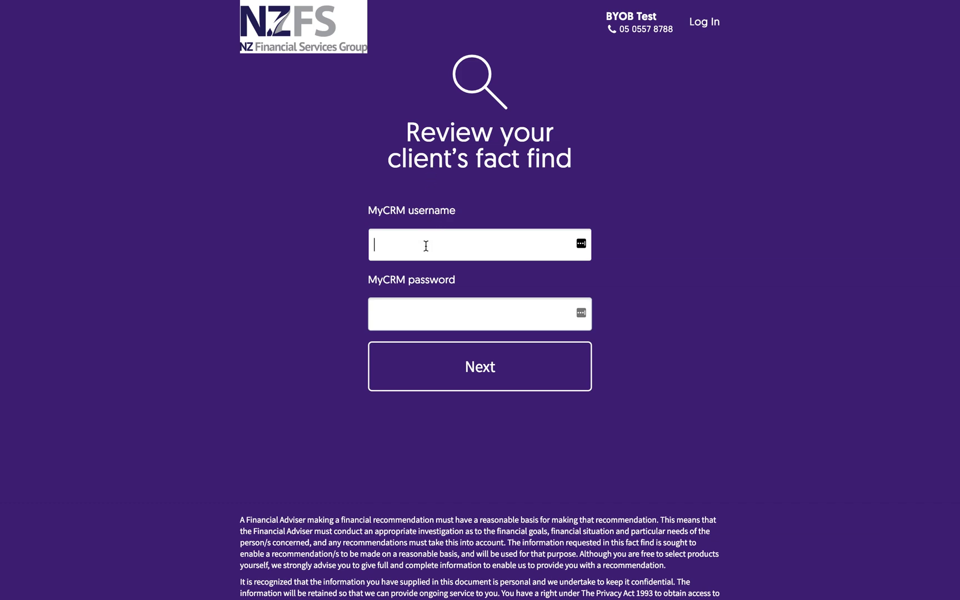
Sign in with the adviser's MyCRM username and password, then scroll through the client's profile sections.
{"action": "type", "text": "g.co.nz"}
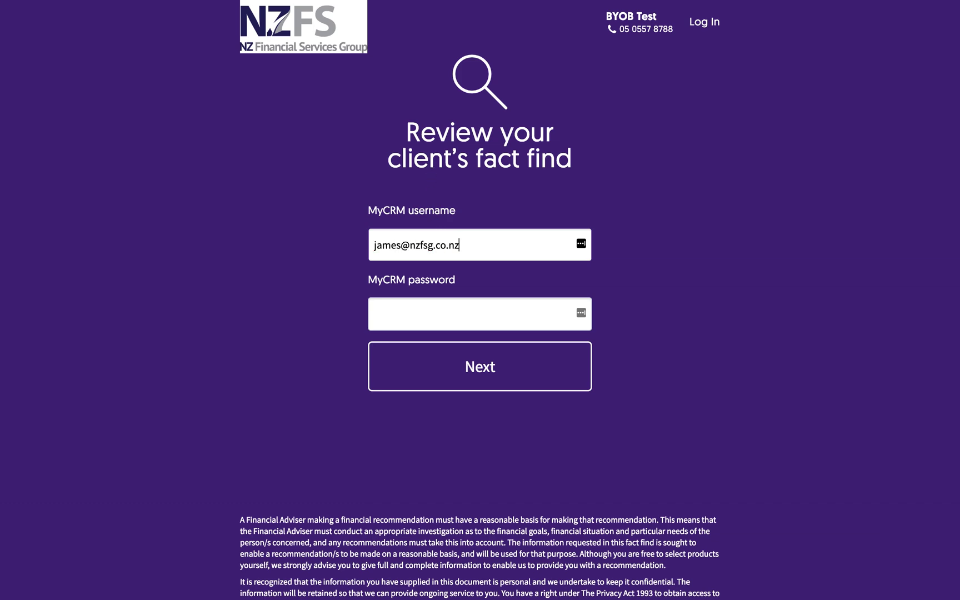
{"action": "key", "text": "Tab"}
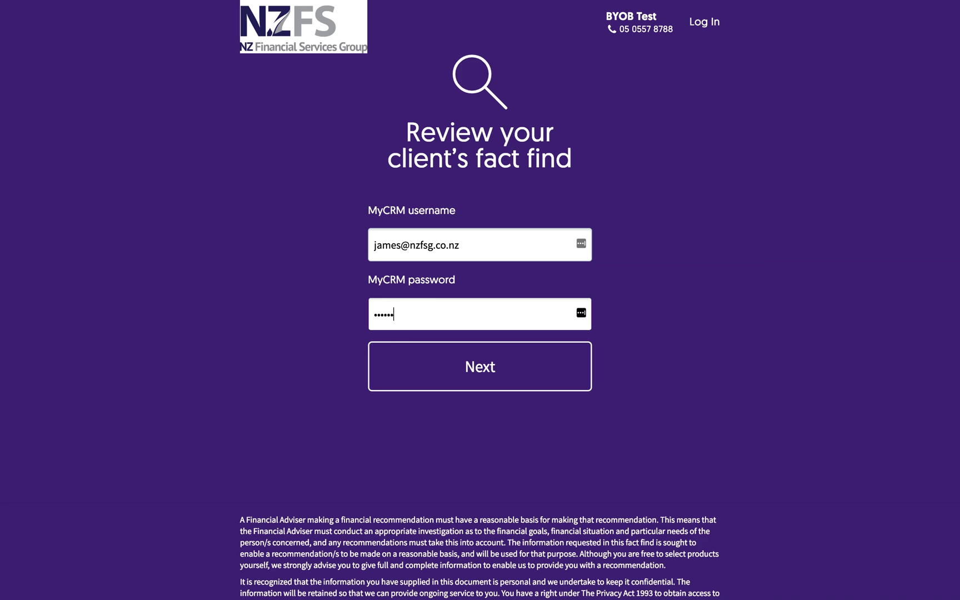
{"action": "left_click", "coordinate": [483, 369]}
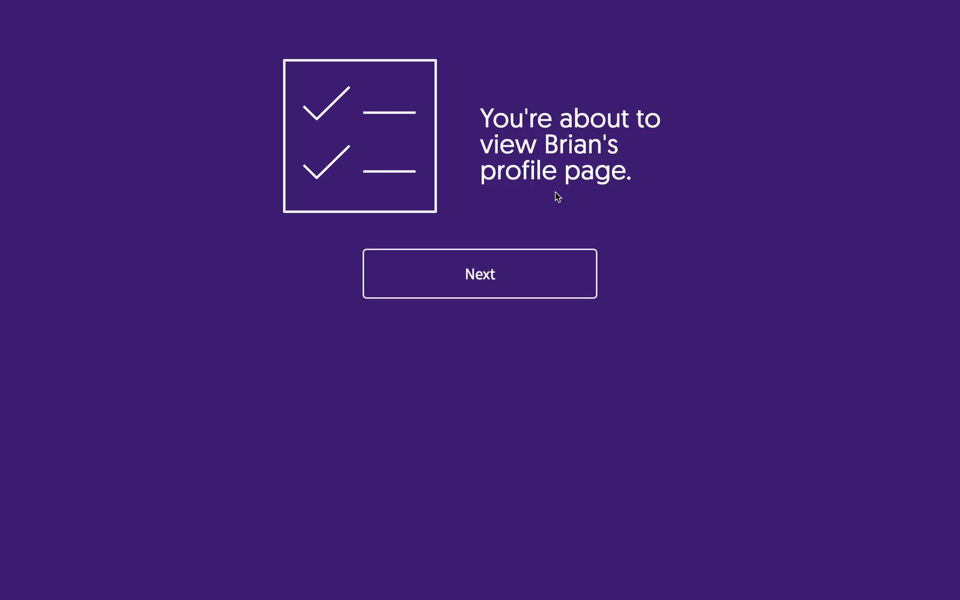
{"action": "left_click", "coordinate": [488, 278]}
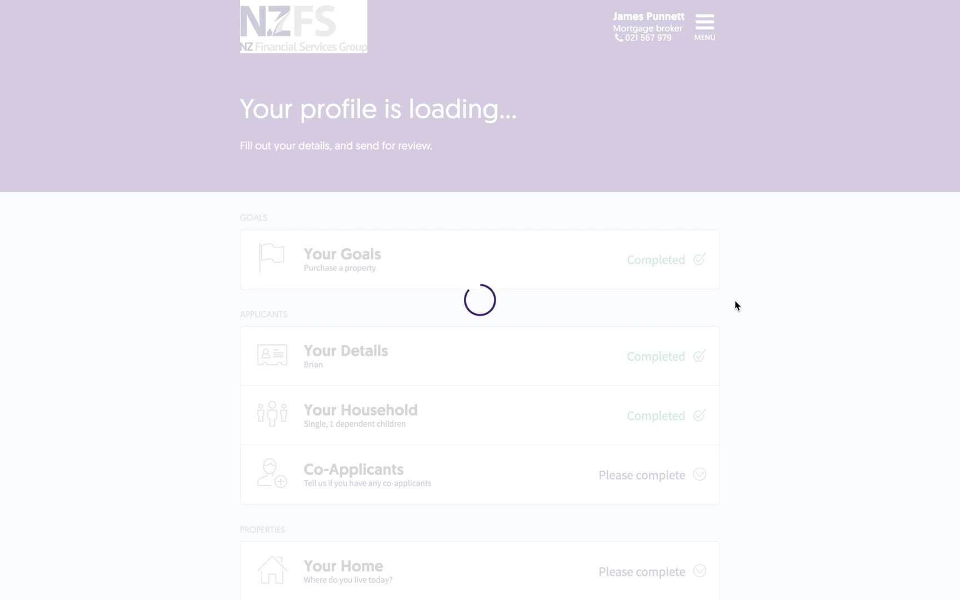
{"action": "scroll", "coordinate": [734, 312], "scroll_direction": "down", "scroll_amount": 7}
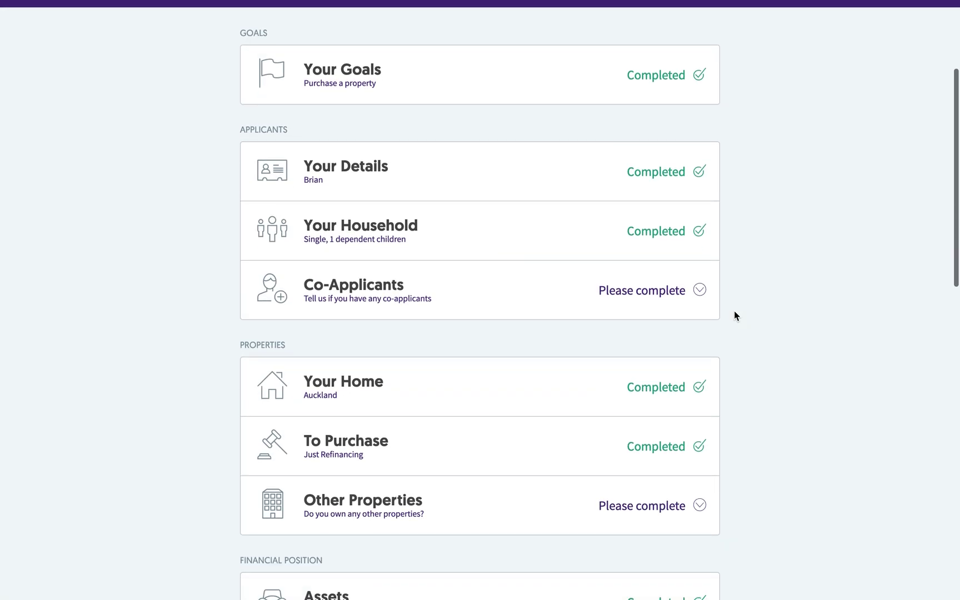
{"action": "scroll", "coordinate": [734, 310], "scroll_direction": "down", "scroll_amount": 5}
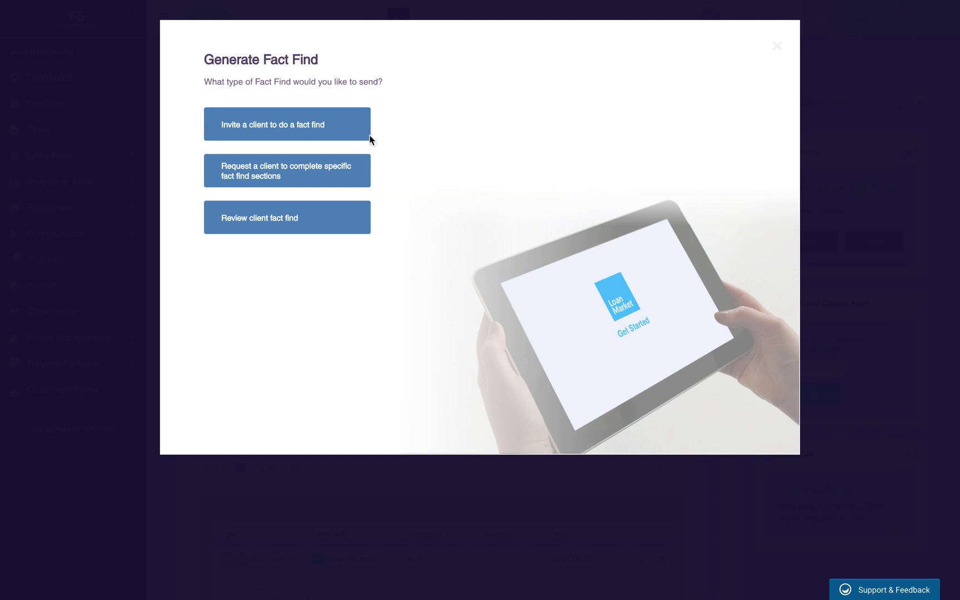
Request specific sections, ticking Assets, Liabilities, Income, Expenses and Supporting Documents.
{"action": "left_click", "coordinate": [272, 179]}
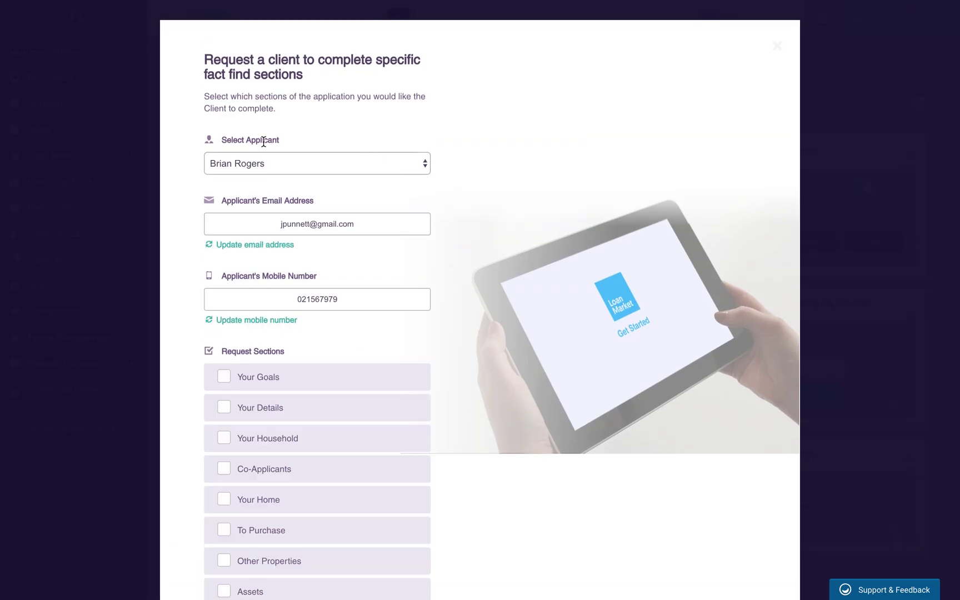
{"action": "scroll", "coordinate": [290, 253], "scroll_direction": "down", "scroll_amount": 4}
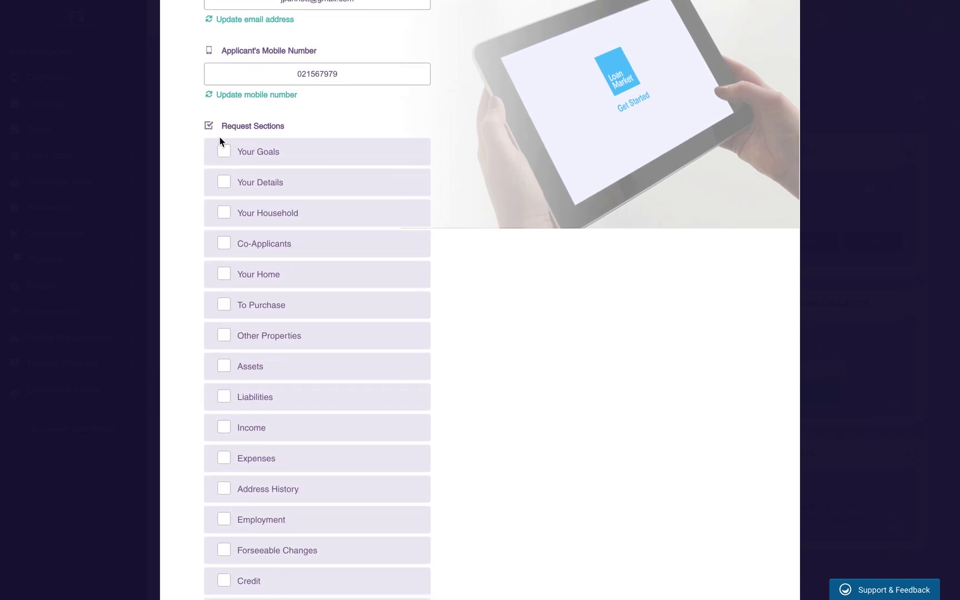
{"action": "left_click", "coordinate": [224, 368]}
{"action": "left_click", "coordinate": [225, 398]}
{"action": "scroll", "coordinate": [242, 455], "scroll_direction": "down", "scroll_amount": 1}
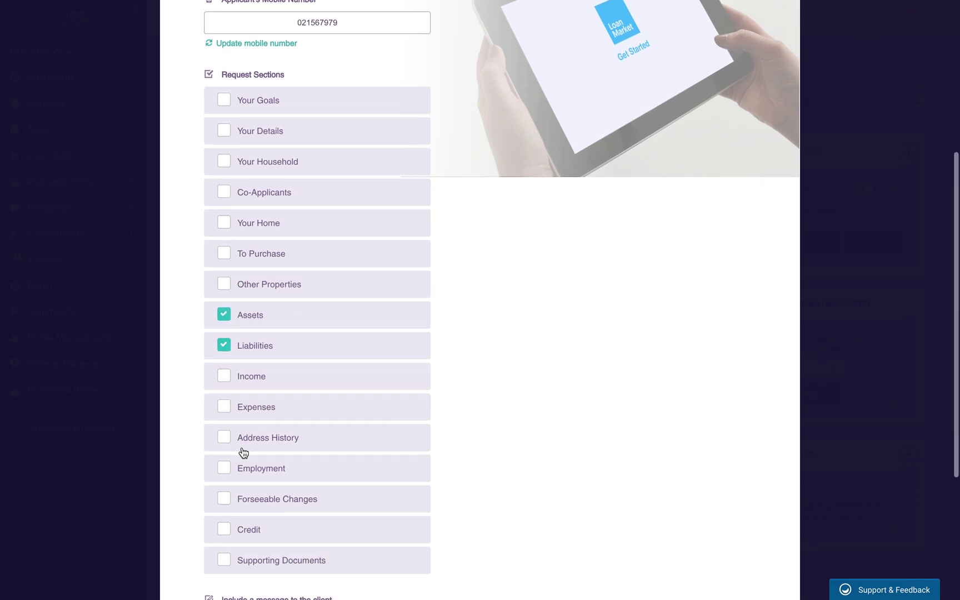
{"action": "left_click", "coordinate": [228, 384]}
{"action": "left_click", "coordinate": [227, 411]}
{"action": "scroll", "coordinate": [248, 487], "scroll_direction": "down", "scroll_amount": 1}
{"action": "left_click", "coordinate": [228, 490]}
{"action": "scroll", "coordinate": [313, 502], "scroll_direction": "down", "scroll_amount": 2}
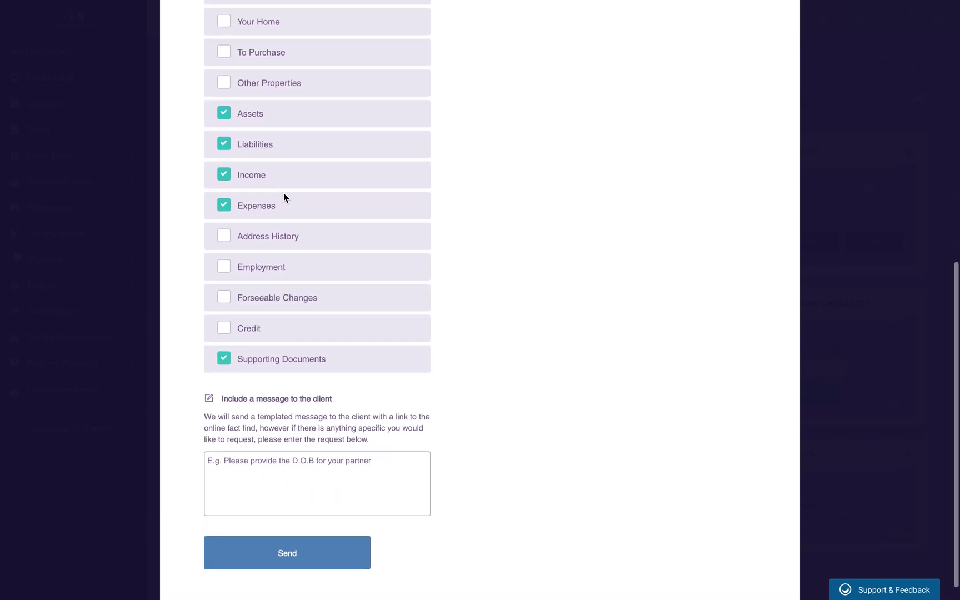
Add the client message 'For the documents please provide payslips.' to the section request.
{"action": "left_click", "coordinate": [317, 465]}
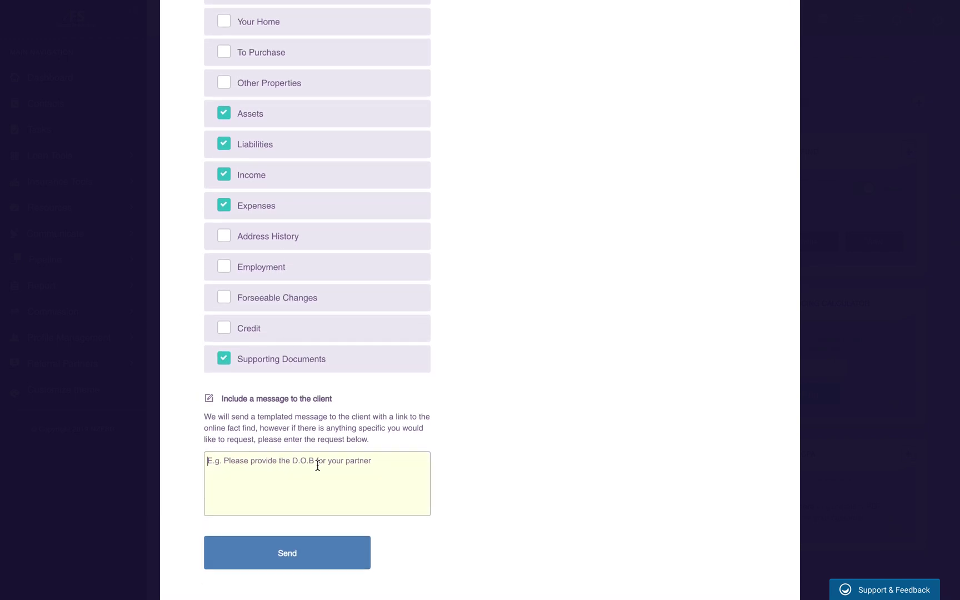
{"action": "type", "text": "For the documents please prov"}
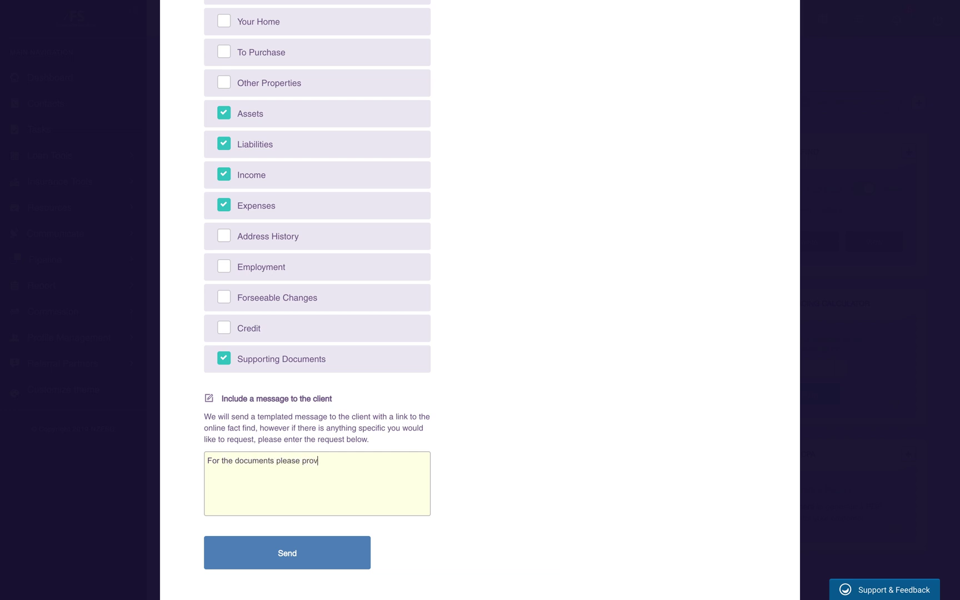
{"action": "type", "text": "ide payslips."}
{"action": "scroll", "coordinate": [498, 420], "scroll_direction": "up", "scroll_amount": 8}
{"action": "scroll", "coordinate": [498, 423], "scroll_direction": "up", "scroll_amount": 1}
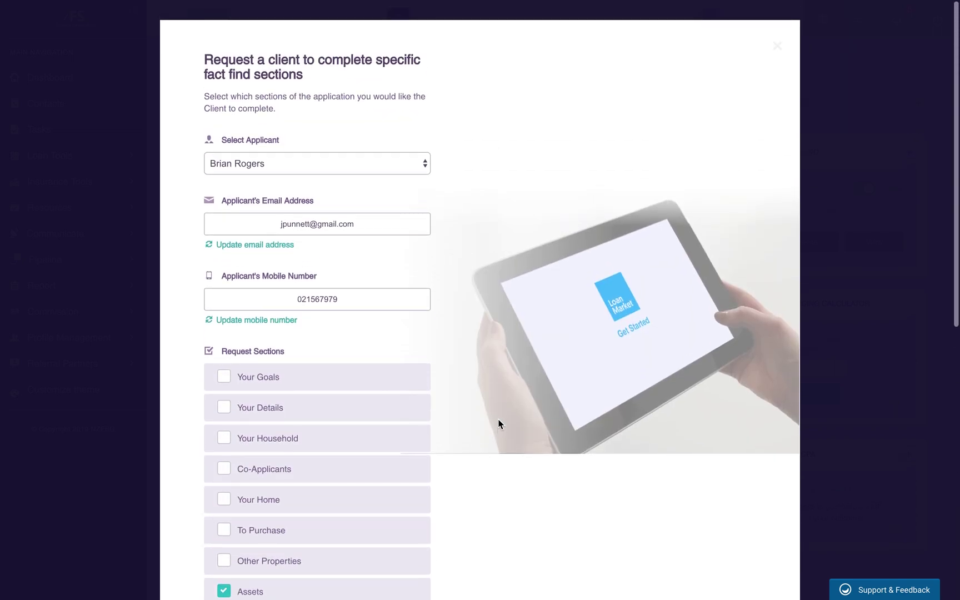
{"action": "scroll", "coordinate": [369, 389], "scroll_direction": "down", "scroll_amount": 6}
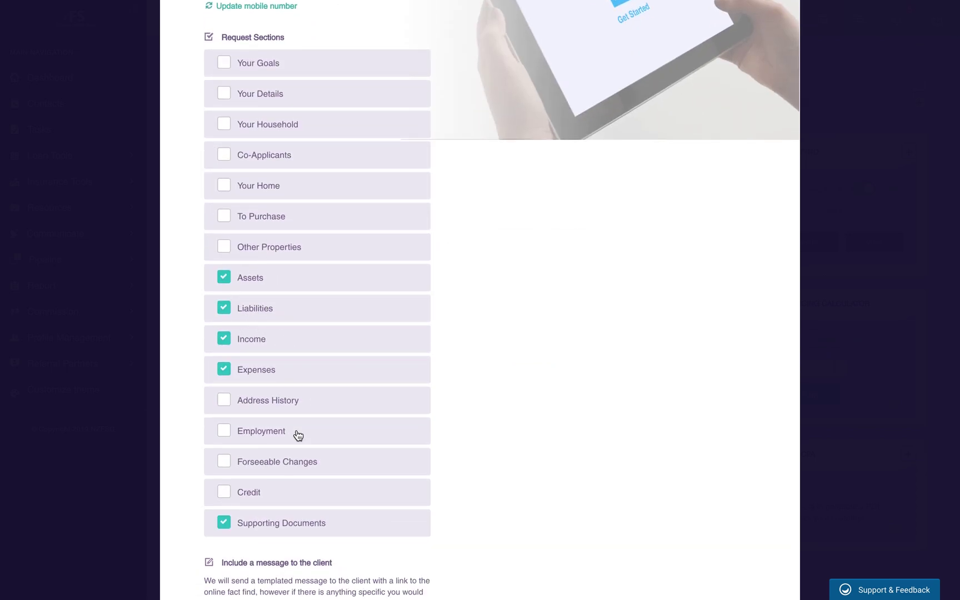
{"action": "scroll", "coordinate": [526, 435], "scroll_direction": "up", "scroll_amount": 4}
{"action": "scroll", "coordinate": [526, 434], "scroll_direction": "down", "scroll_amount": 5}
{"action": "scroll", "coordinate": [525, 431], "scroll_direction": "down", "scroll_amount": 2}
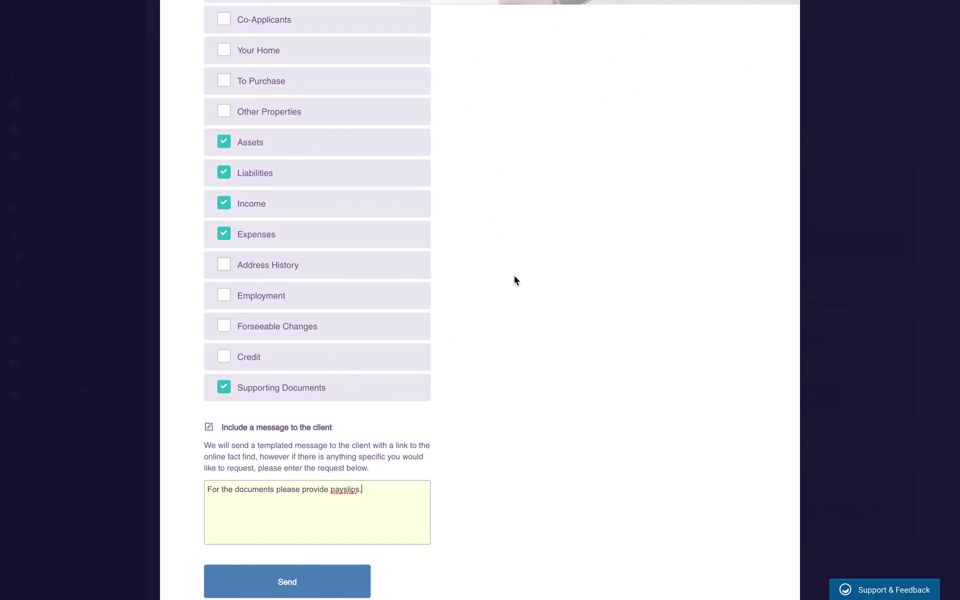